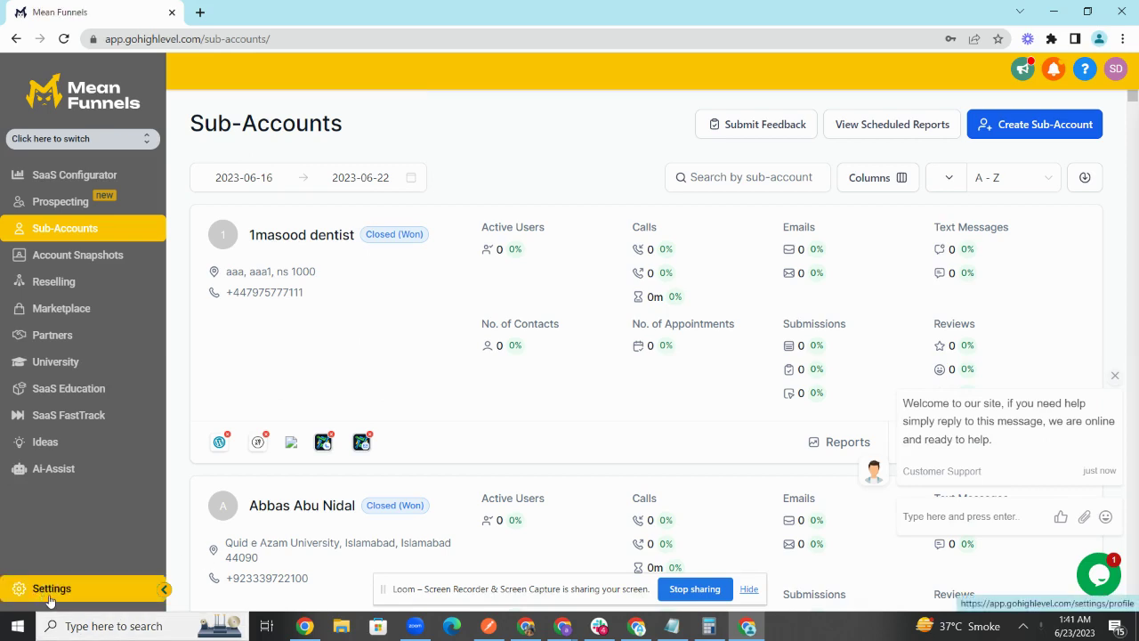
# Step: Open the agency Settings from the sidebar, landing on the My Profile page
pyautogui.click(50, 598)
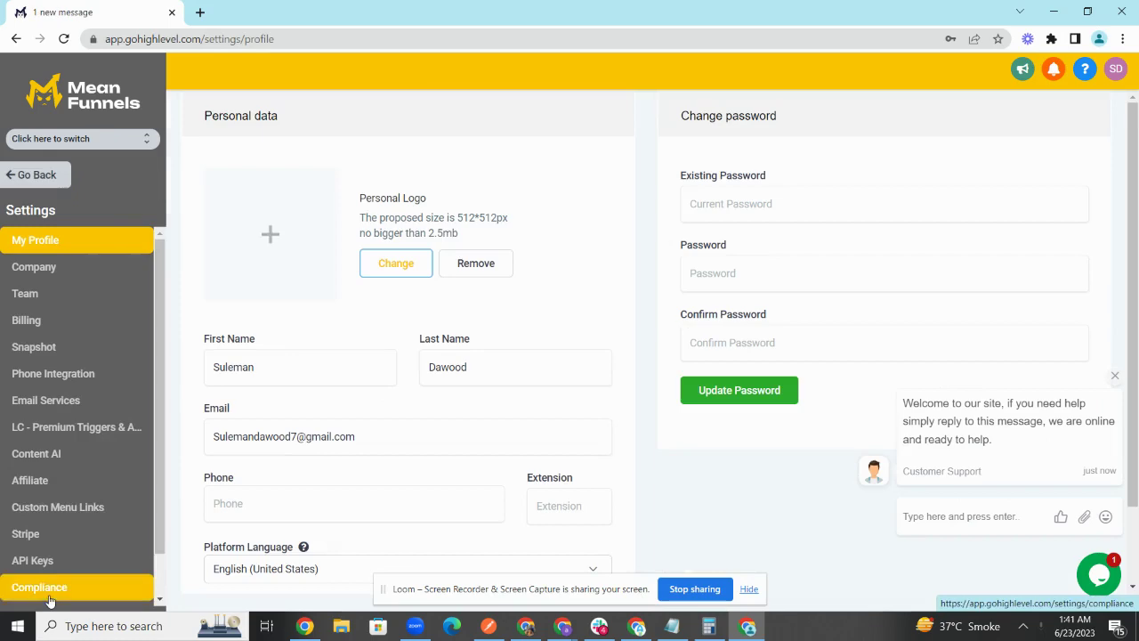
# Step: Start a new snapshot in Settings > Snapshot with Automation Guru as the source account
pyautogui.click(85, 348)
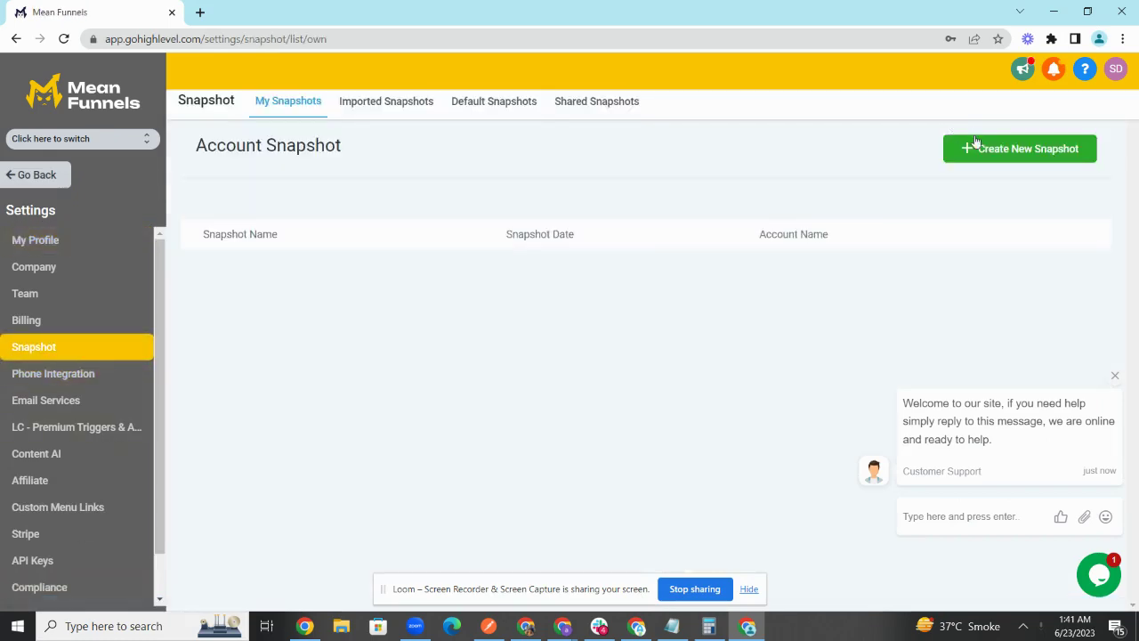
pyautogui.click(979, 148)
pyautogui.click(486, 185)
pyautogui.click(525, 263)
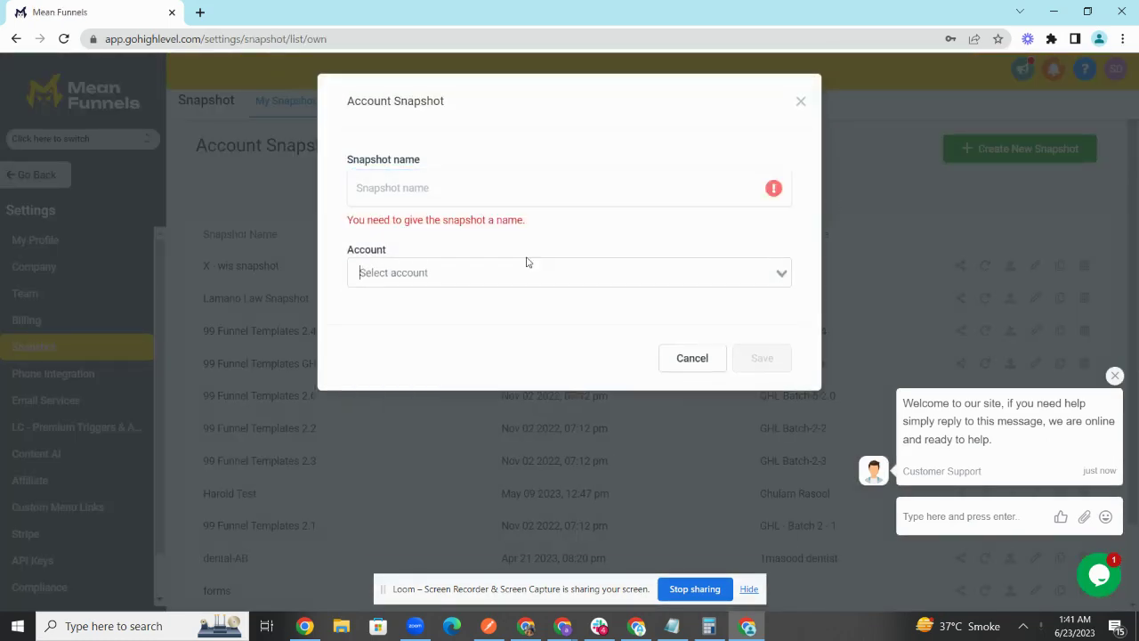
pyautogui.write('a')
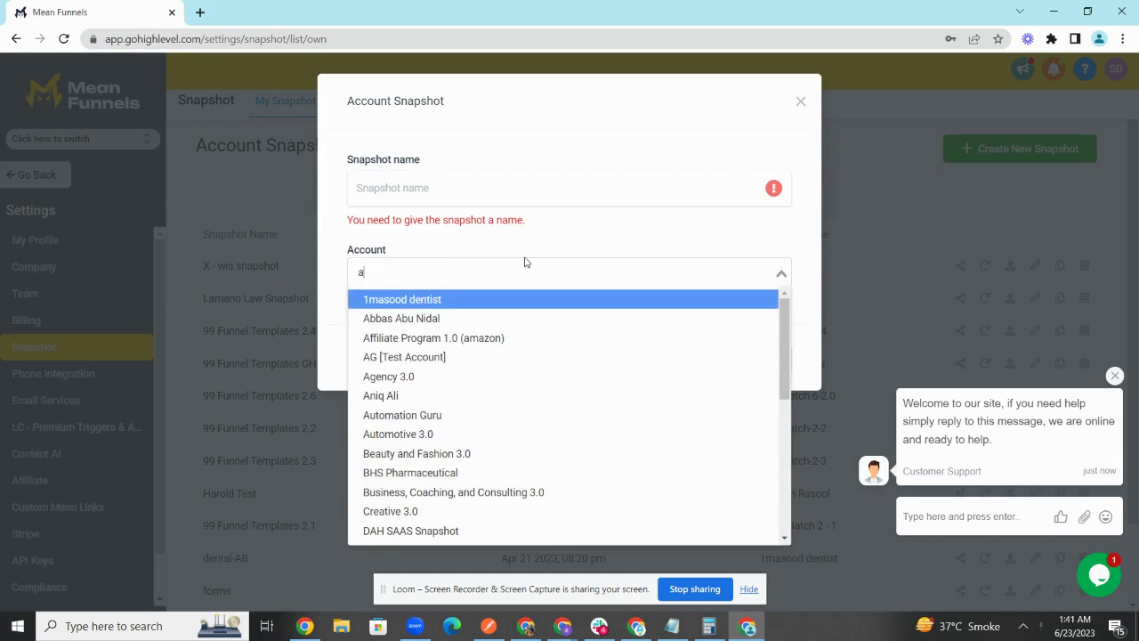
pyautogui.write('utomation')
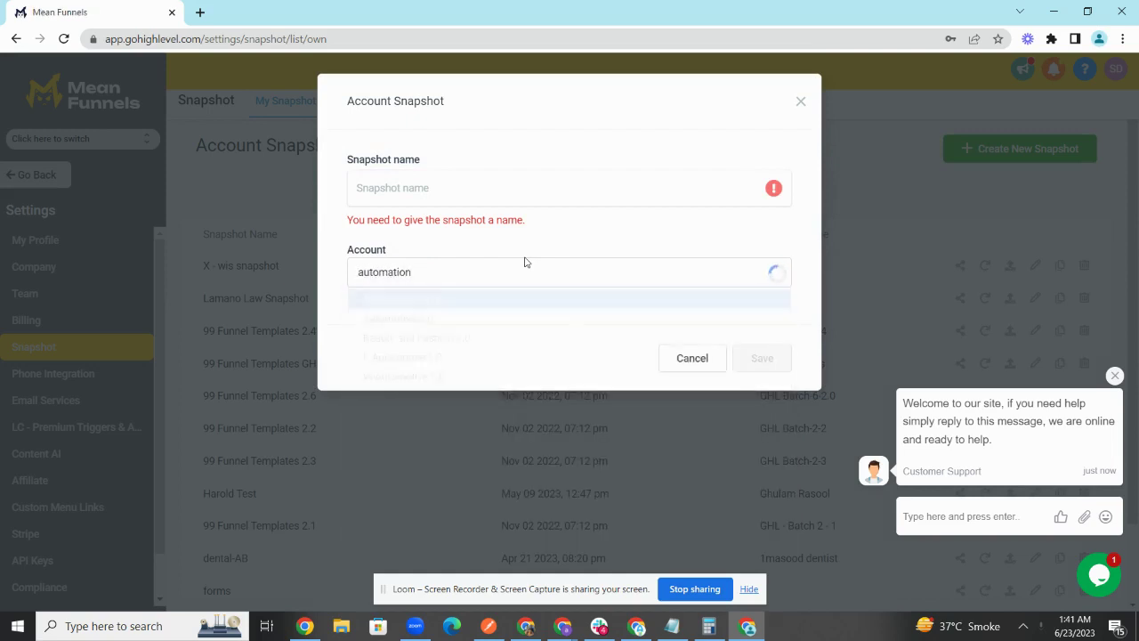
pyautogui.click(515, 297)
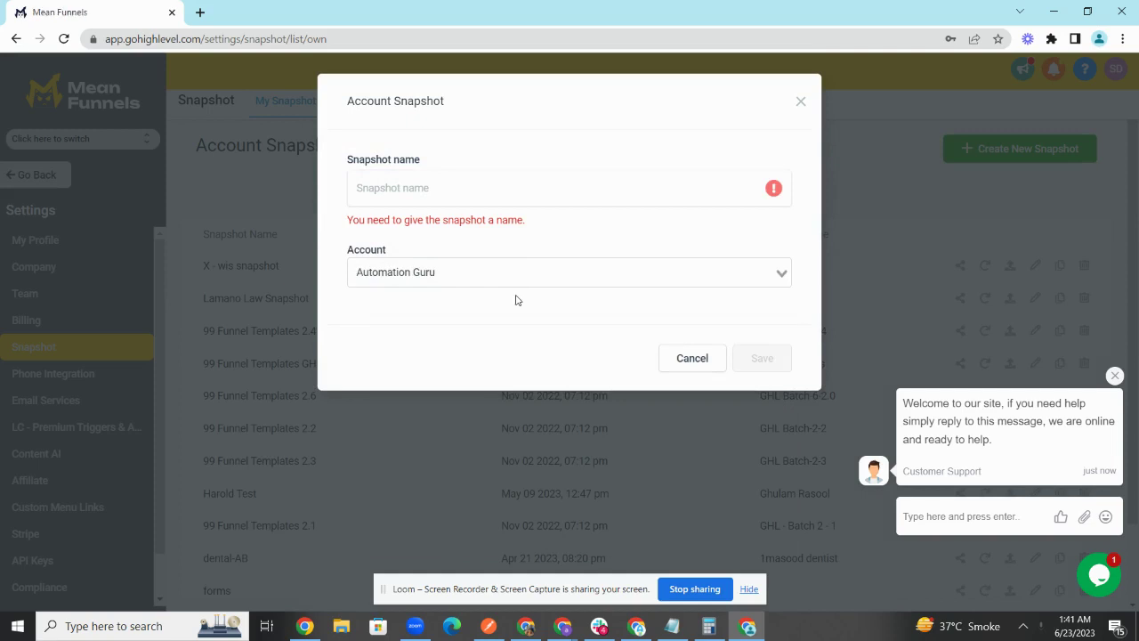
# Step: Name the snapshot 'Automation guru 06-23-2023' and save it
pyautogui.click(505, 178)
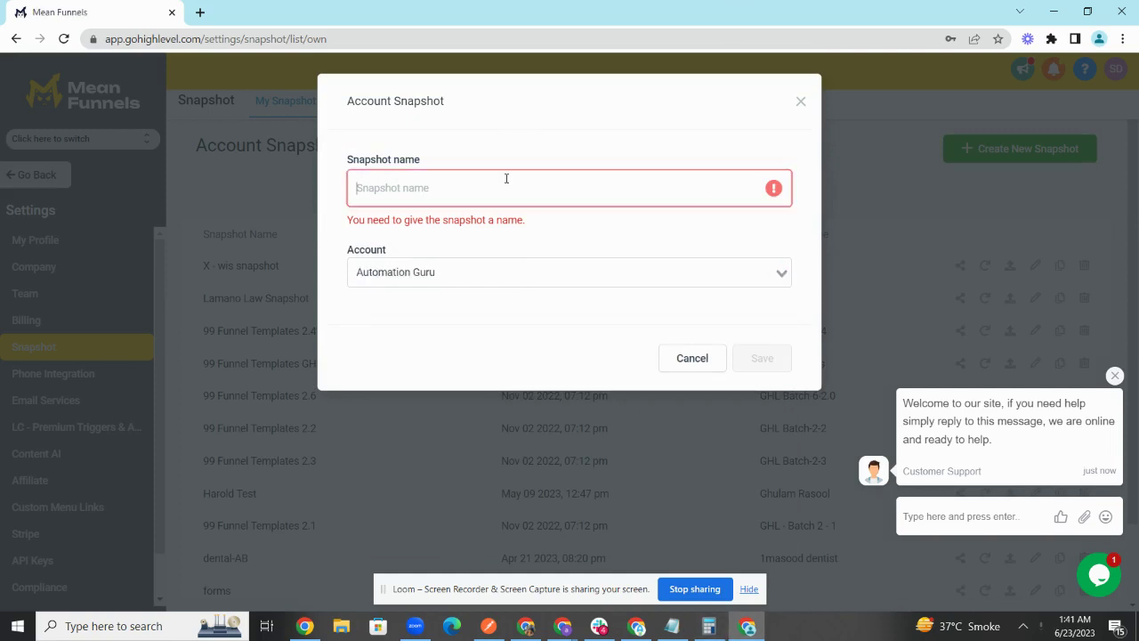
pyautogui.write('Automat')
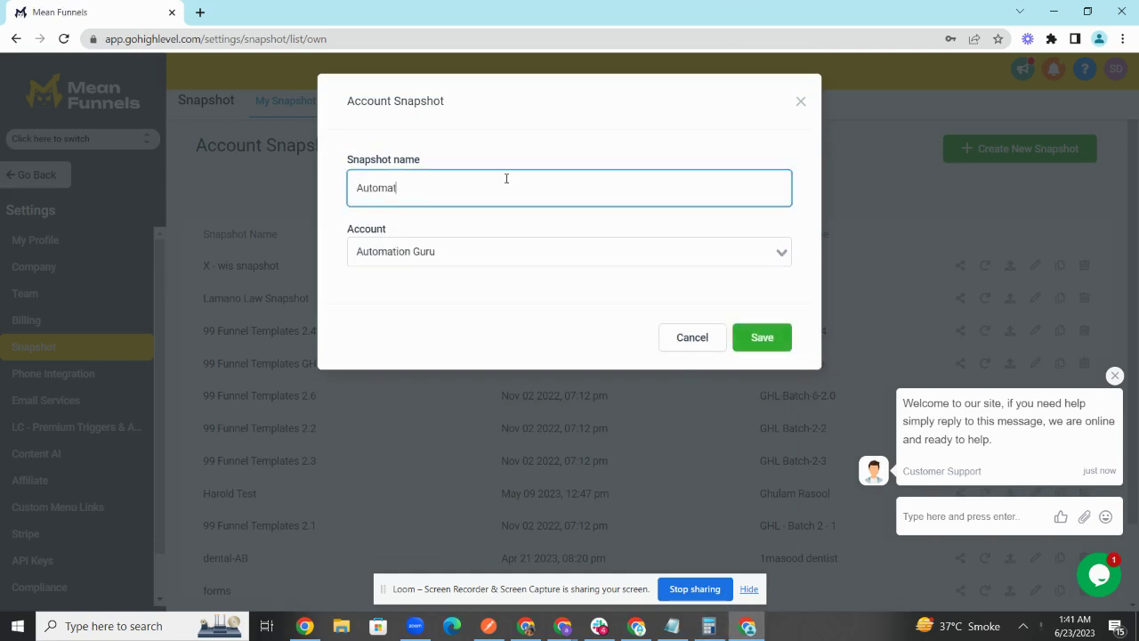
pyautogui.write('ion guru 20')
pyautogui.press('BackSpace')
pyautogui.write('06-23-2023')
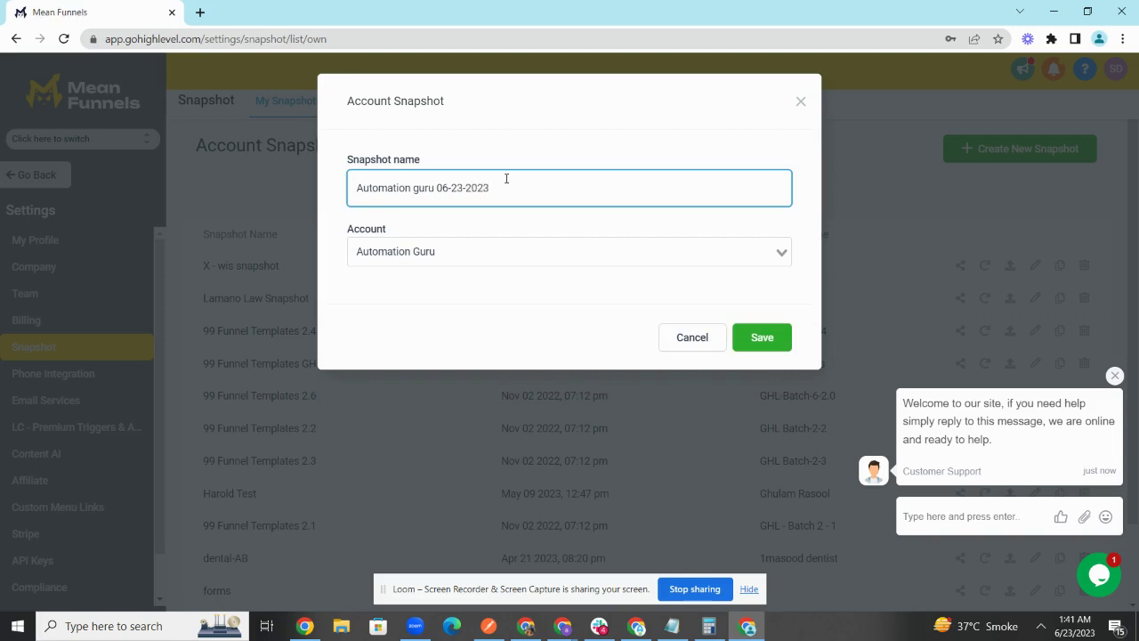
pyautogui.click(753, 347)
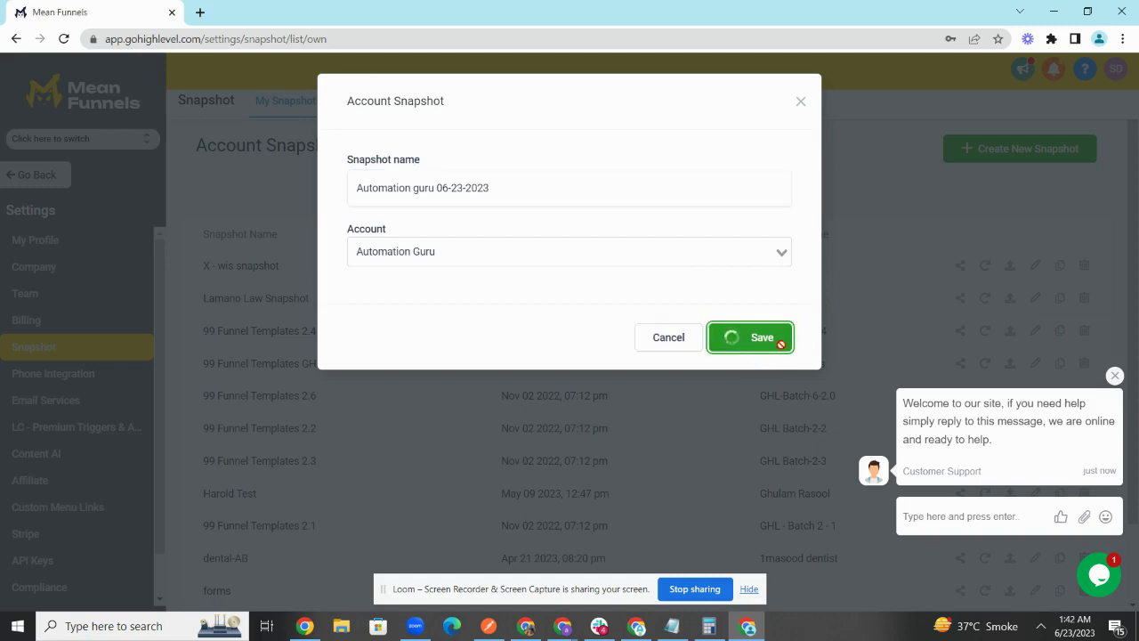
# Step: Dismiss the support chat welcome popup while the new snapshot saves into the list
pyautogui.click(1114, 375)
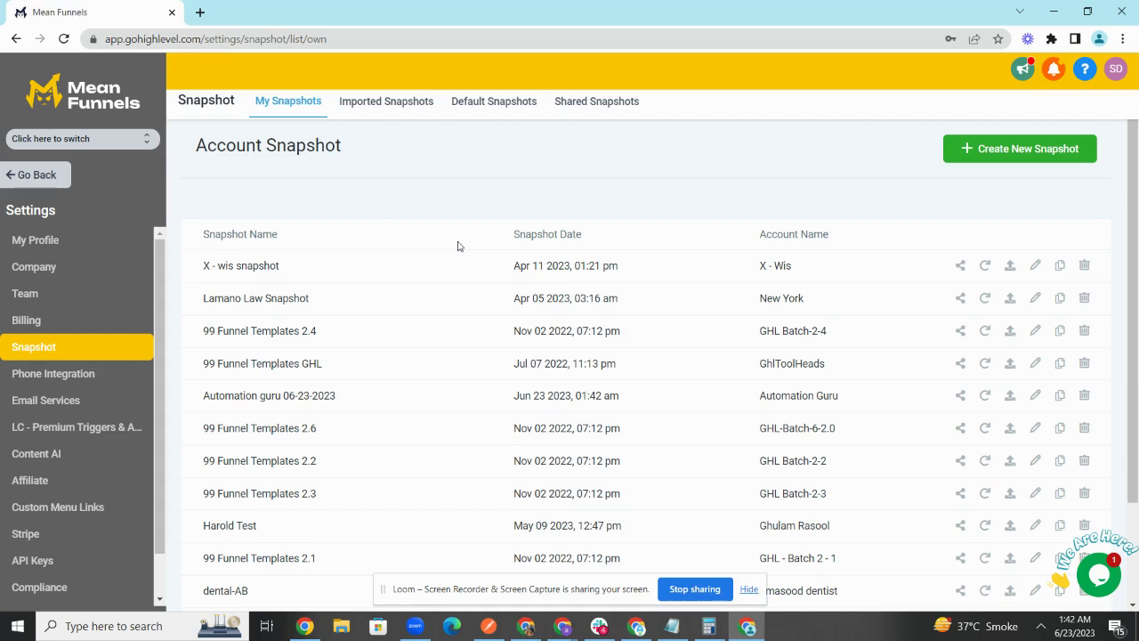
# Step: Return to the agency dashboard's Sub-Accounts list and start creating a new sub-account
pyautogui.click(48, 187)
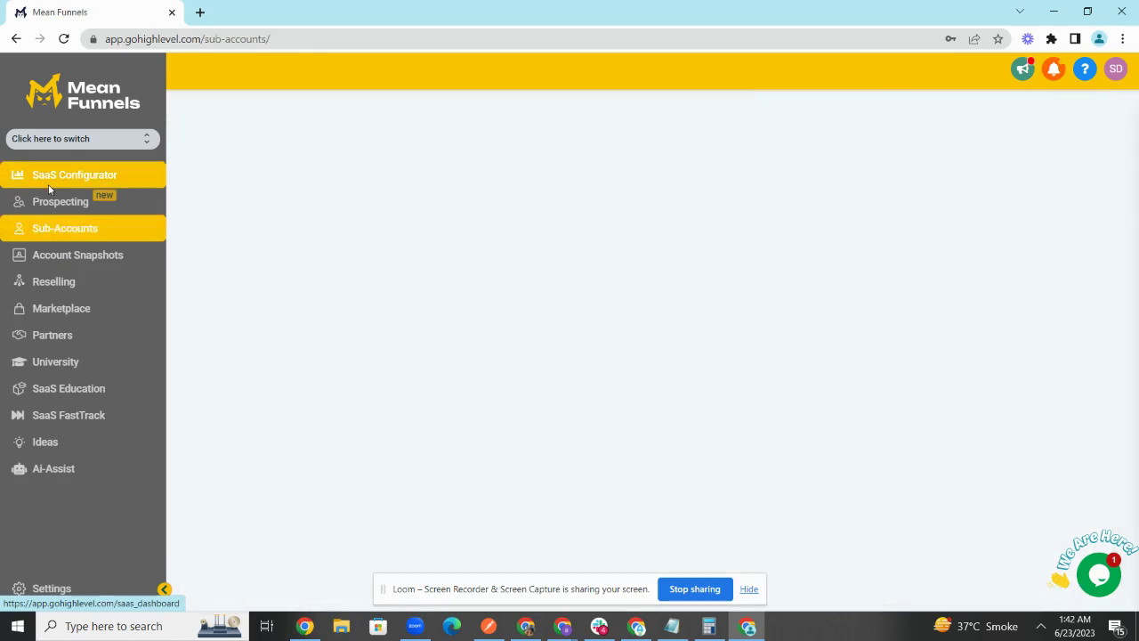
pyautogui.click(62, 257)
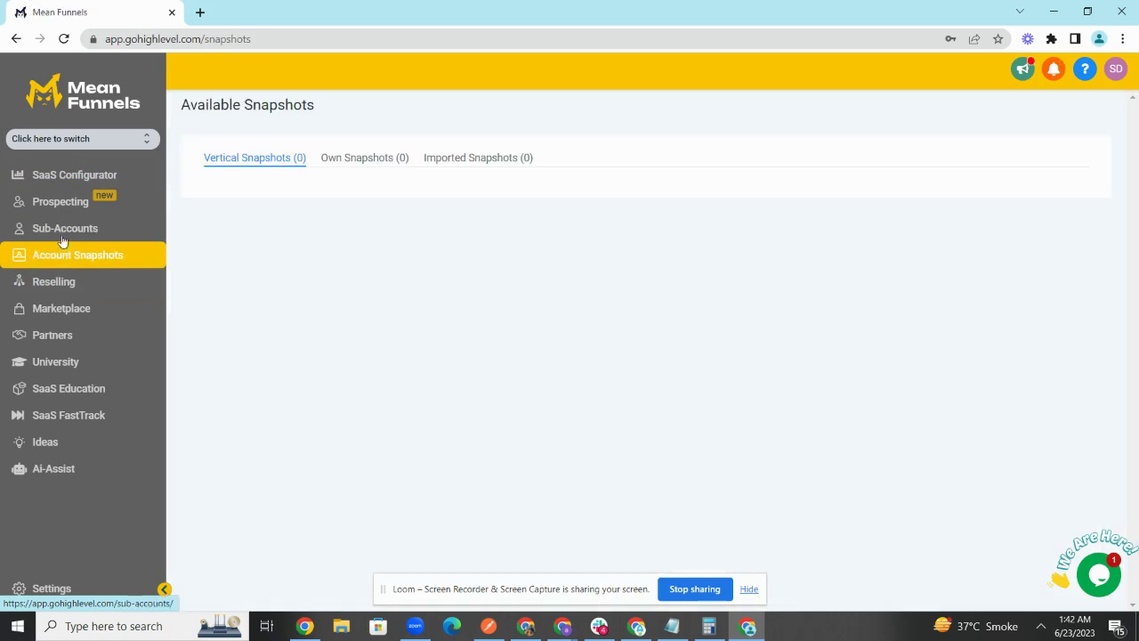
pyautogui.click(66, 230)
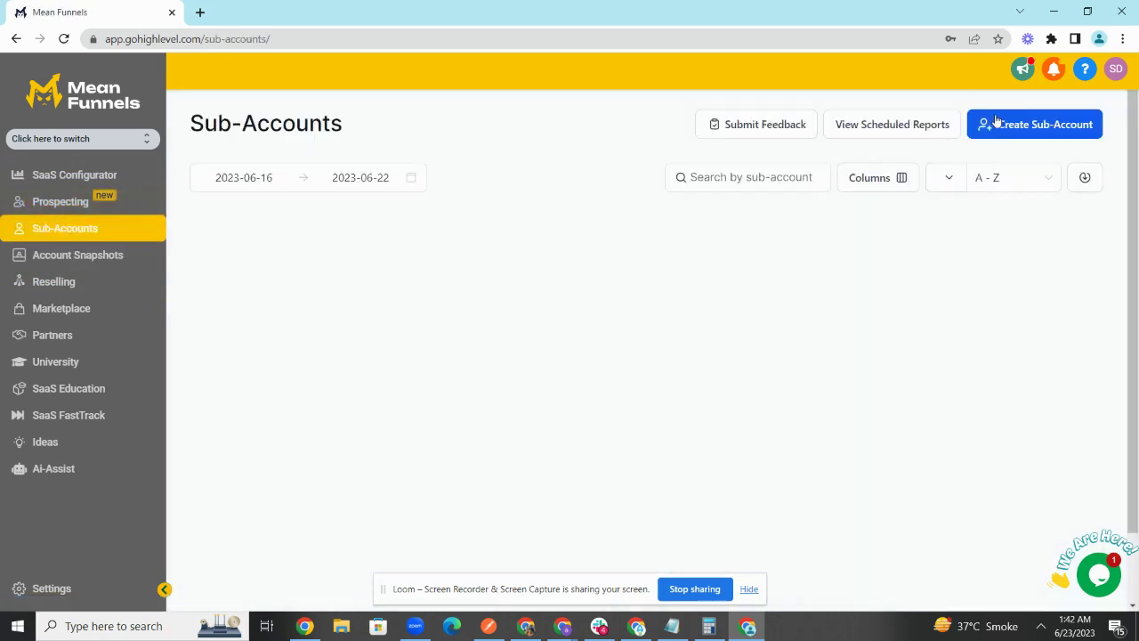
pyautogui.click(997, 127)
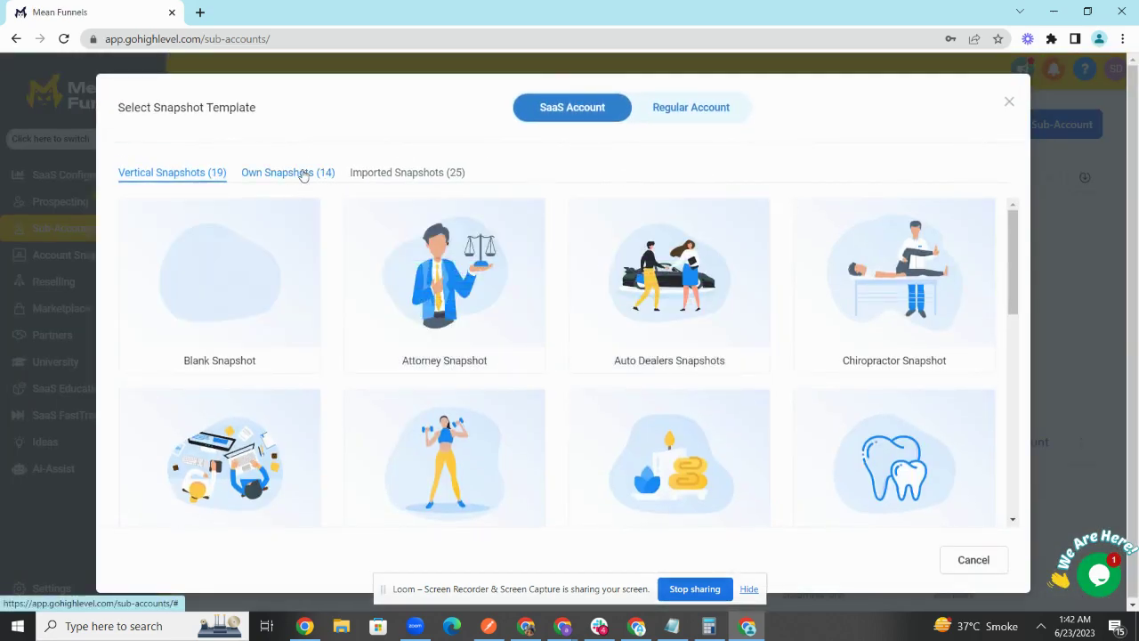
# Step: Under Own Snapshots, choose the 'Automation guru 06-23-2023' snapshot as the account template
pyautogui.moveTo(213, 277)
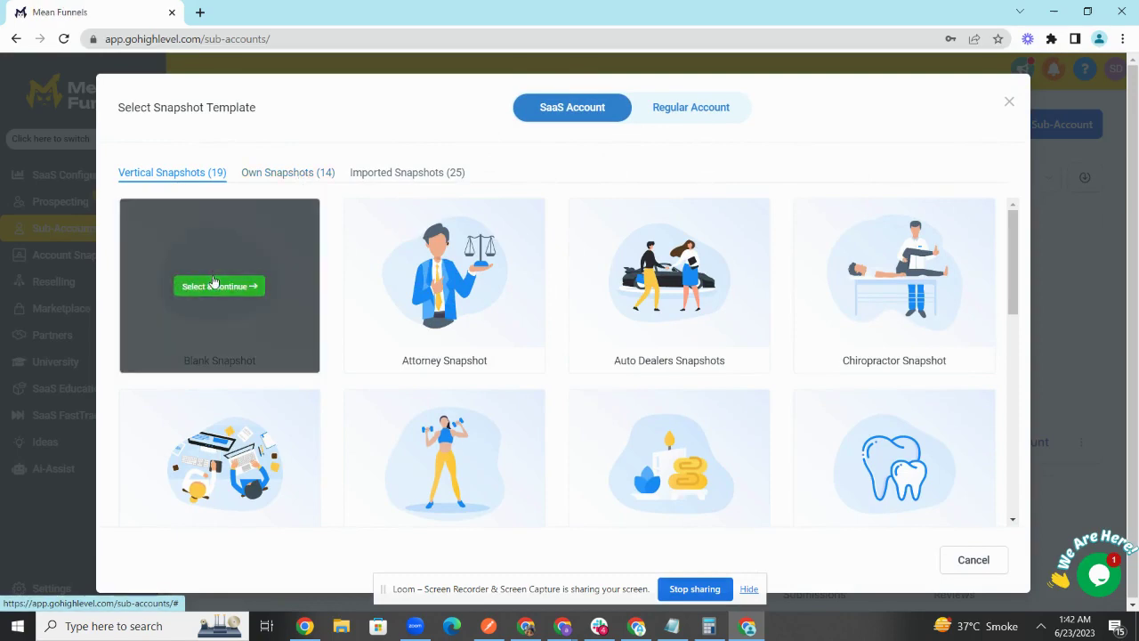
pyautogui.scroll(-7, 859, 348)
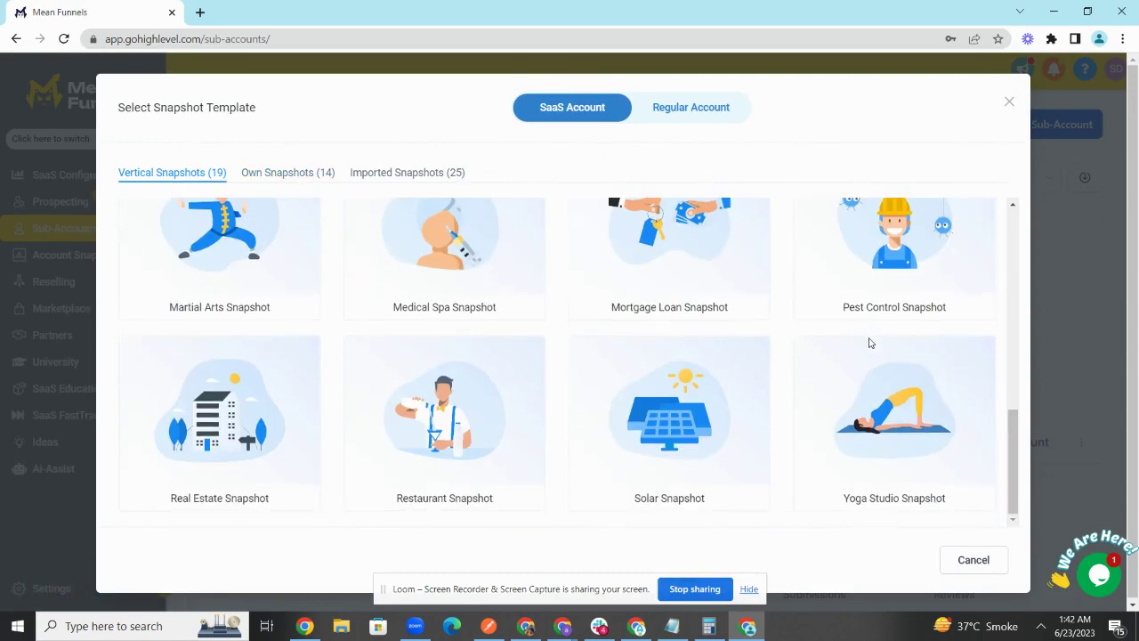
pyautogui.scroll(8, 870, 344)
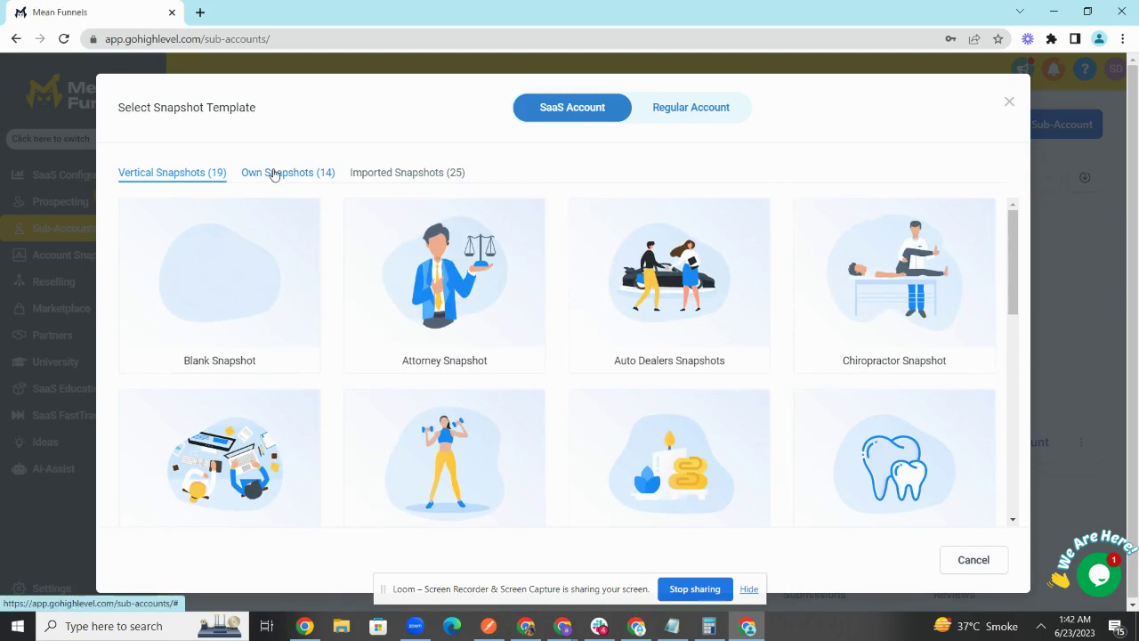
pyautogui.click(278, 176)
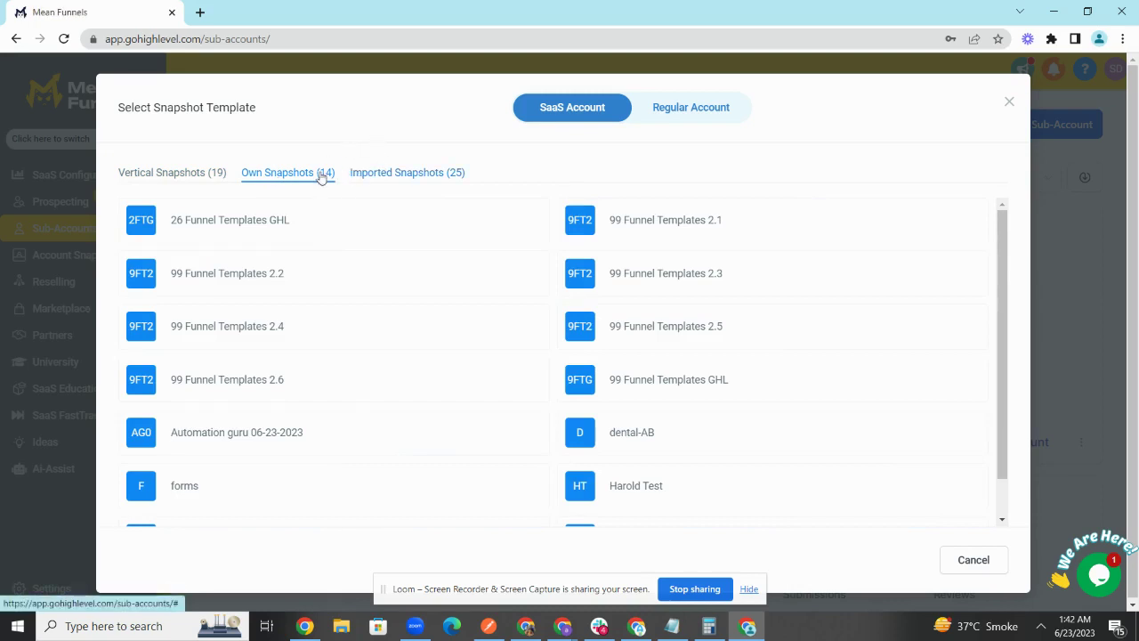
pyautogui.scroll(-1, 346, 253)
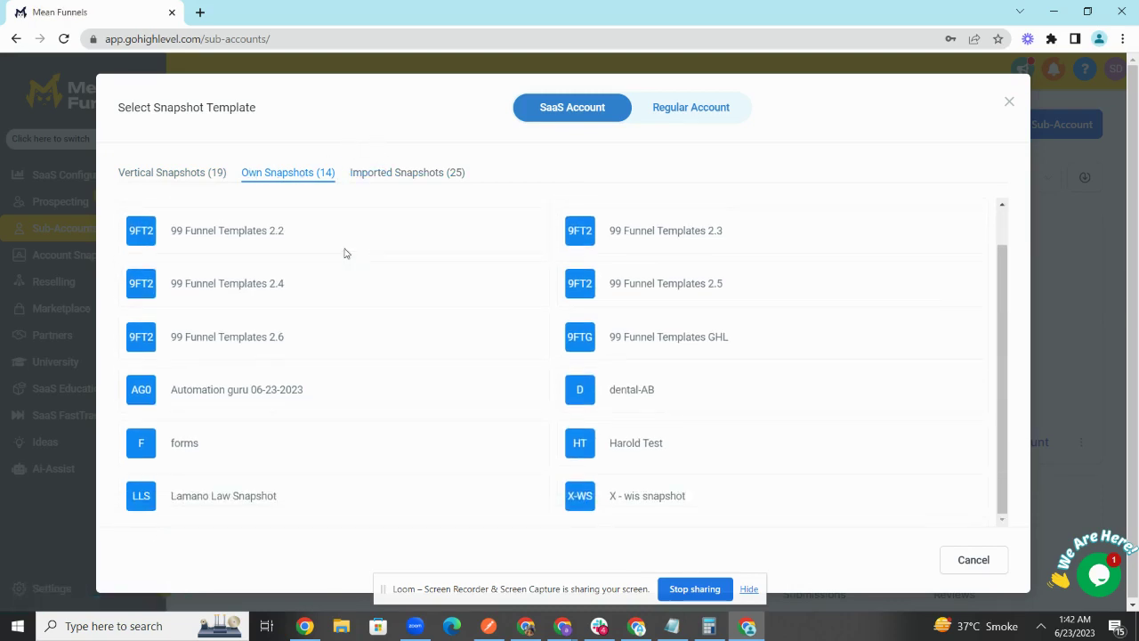
pyautogui.scroll(1, 346, 254)
pyautogui.hotkey('ctrl', 'f')
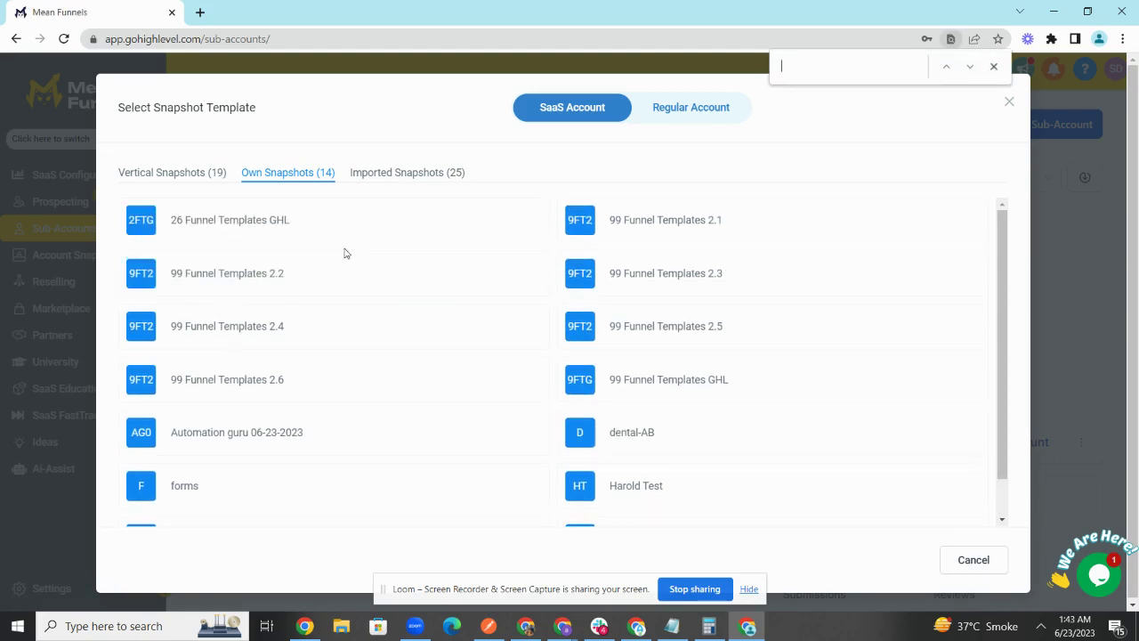
pyautogui.write('automati')
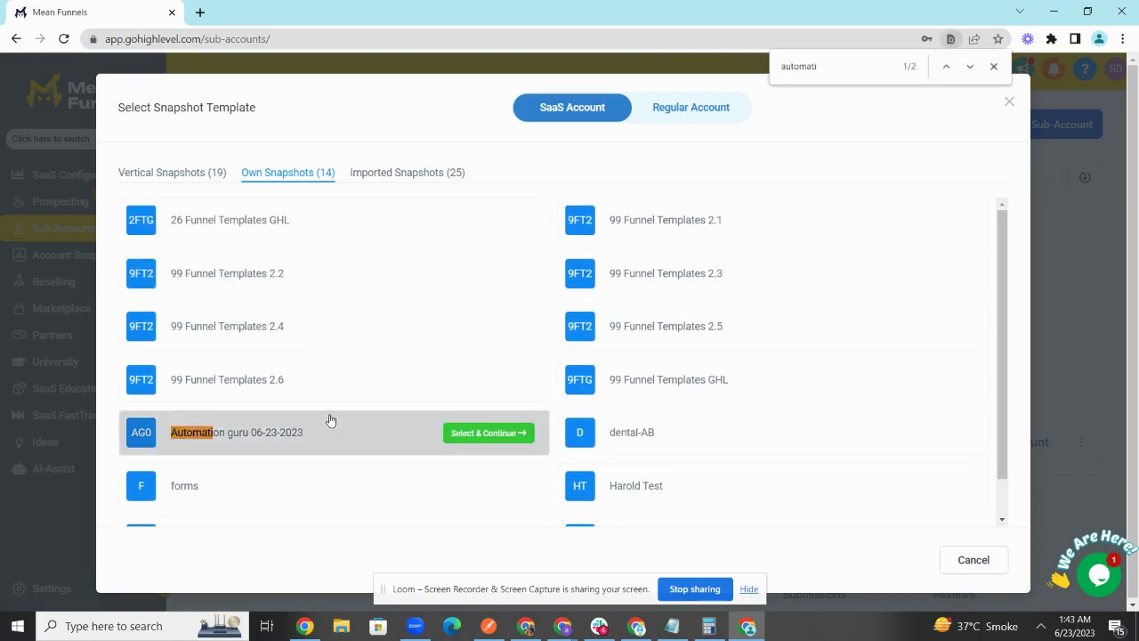
pyautogui.click(508, 432)
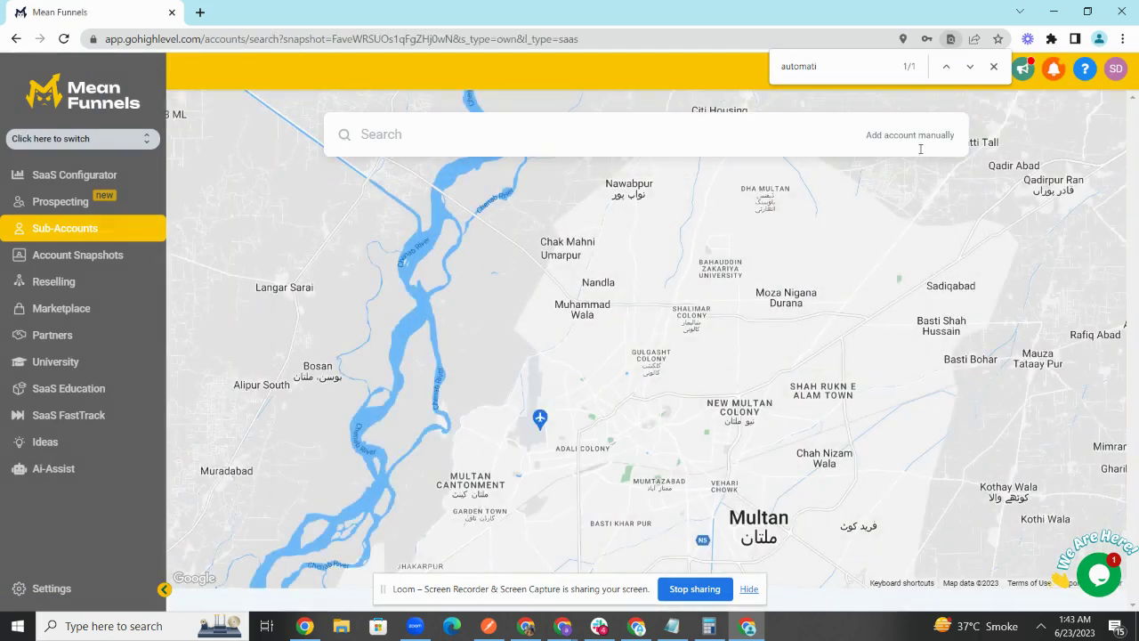
# Step: Close the page search and open the blank Add account form for the snapshot
pyautogui.click(994, 66)
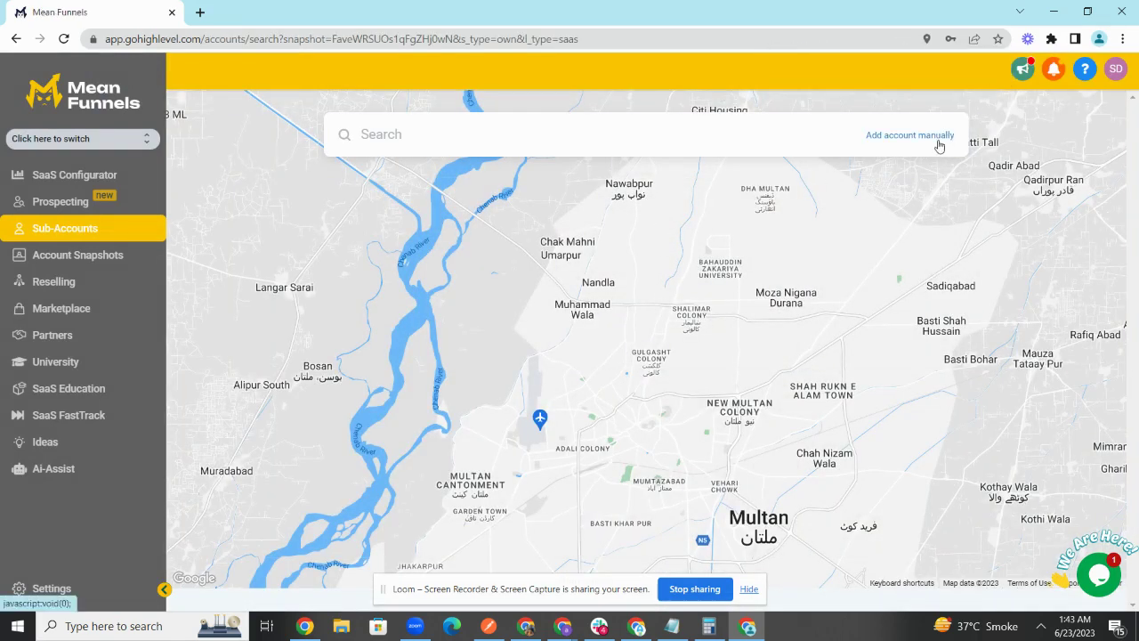
pyautogui.click(877, 139)
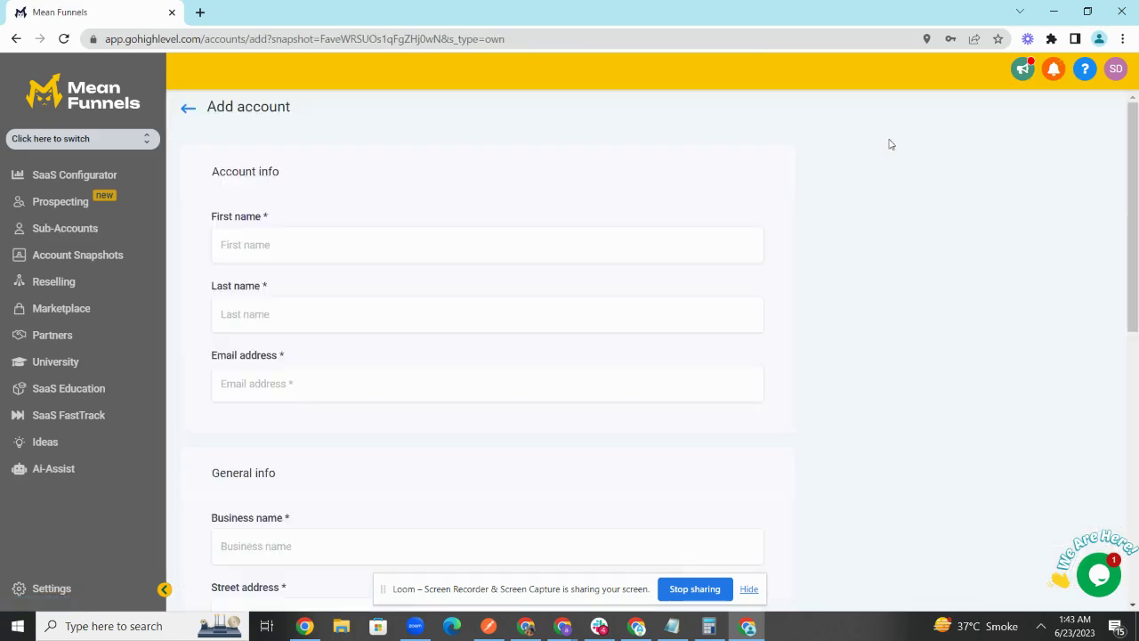
pyautogui.scroll(-7, 445, 267)
pyautogui.scroll(7, 461, 273)
# Step: Briefly open and close the account switcher, then go back to Sub-Accounts
pyautogui.click(116, 137)
pyautogui.click(250, 89)
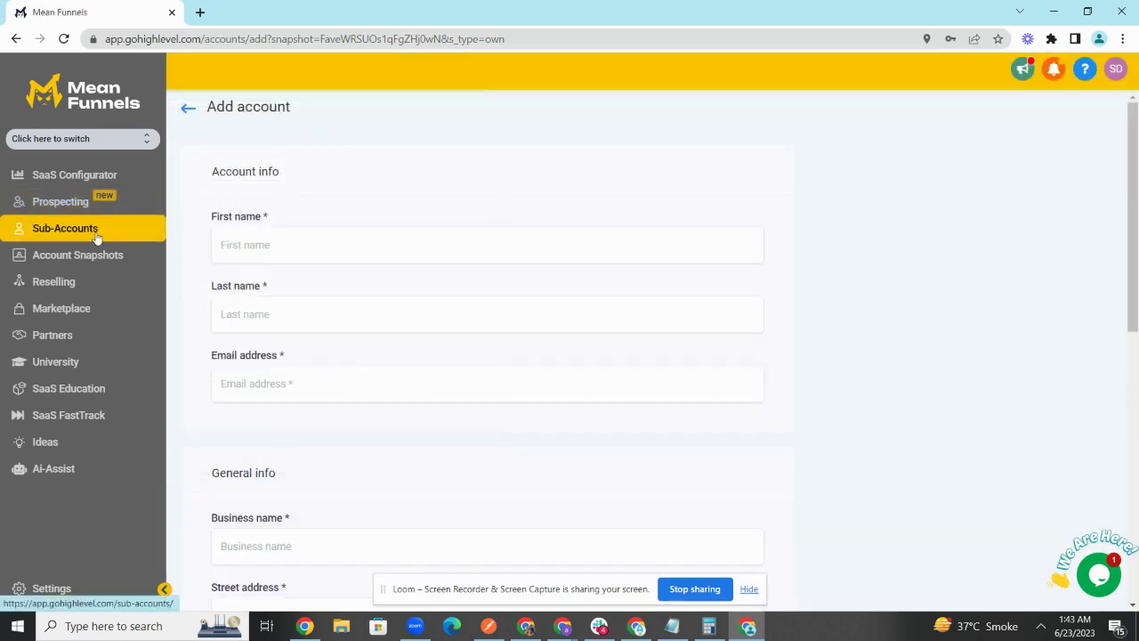
pyautogui.click(96, 235)
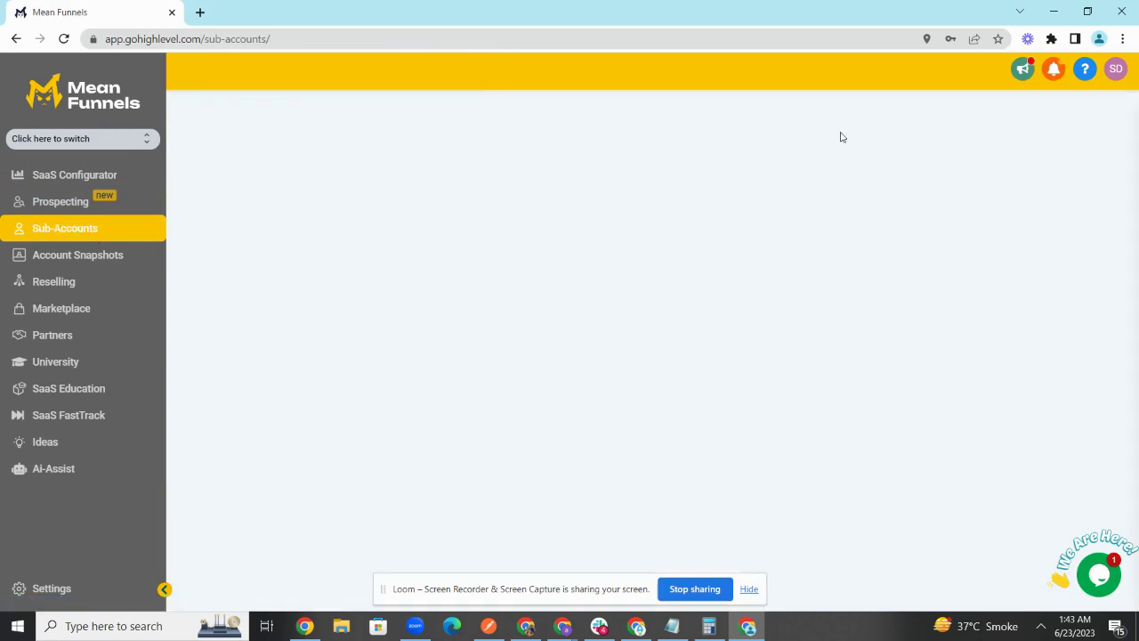
# Step: Search sub-accounts for 'test' and open Manage Client for AG [Test Account]
pyautogui.click(759, 168)
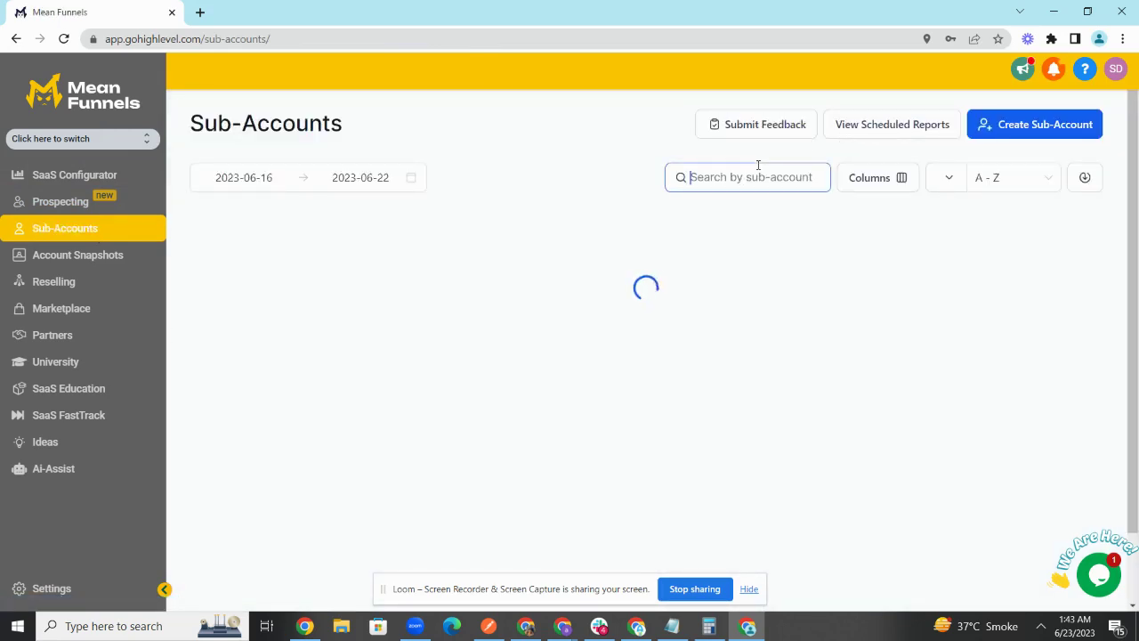
pyautogui.write('test')
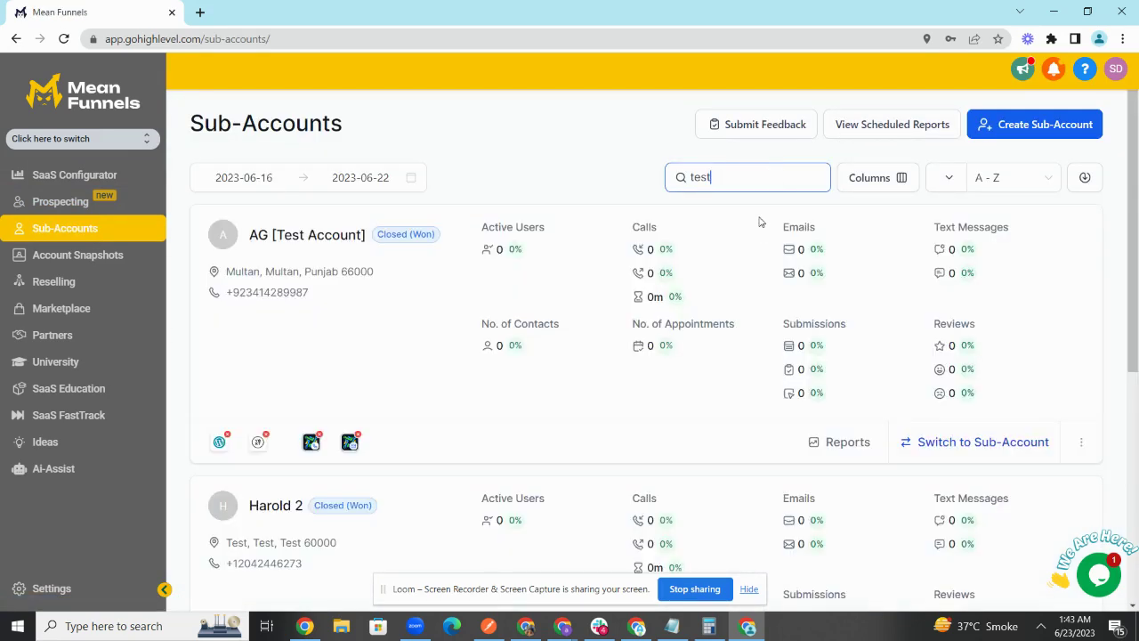
pyautogui.click(1078, 442)
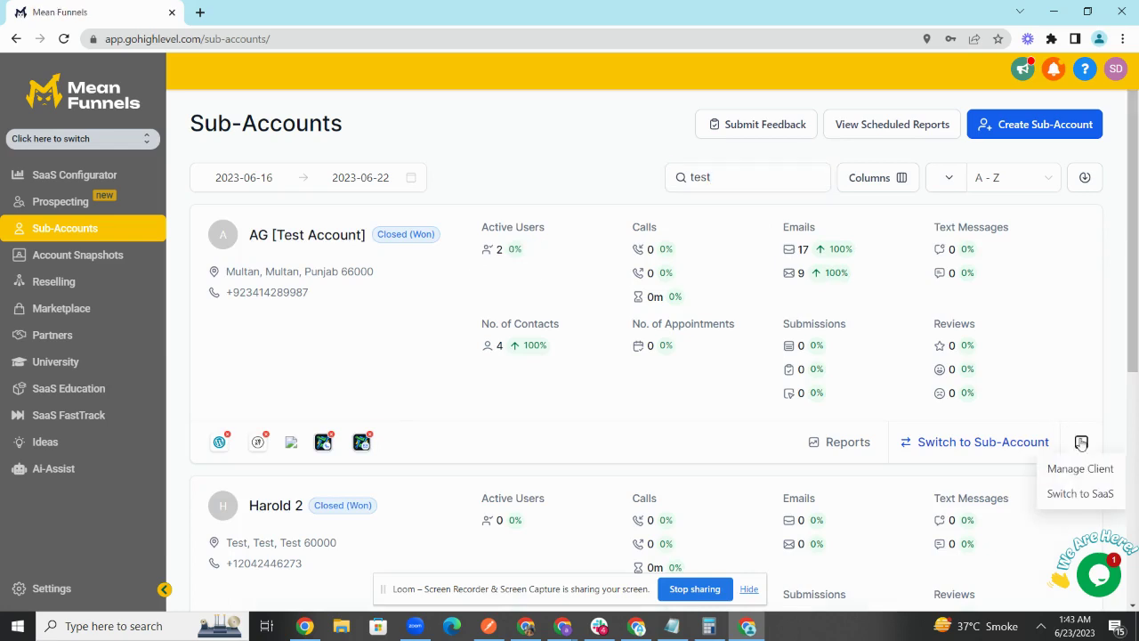
pyautogui.click(1078, 472)
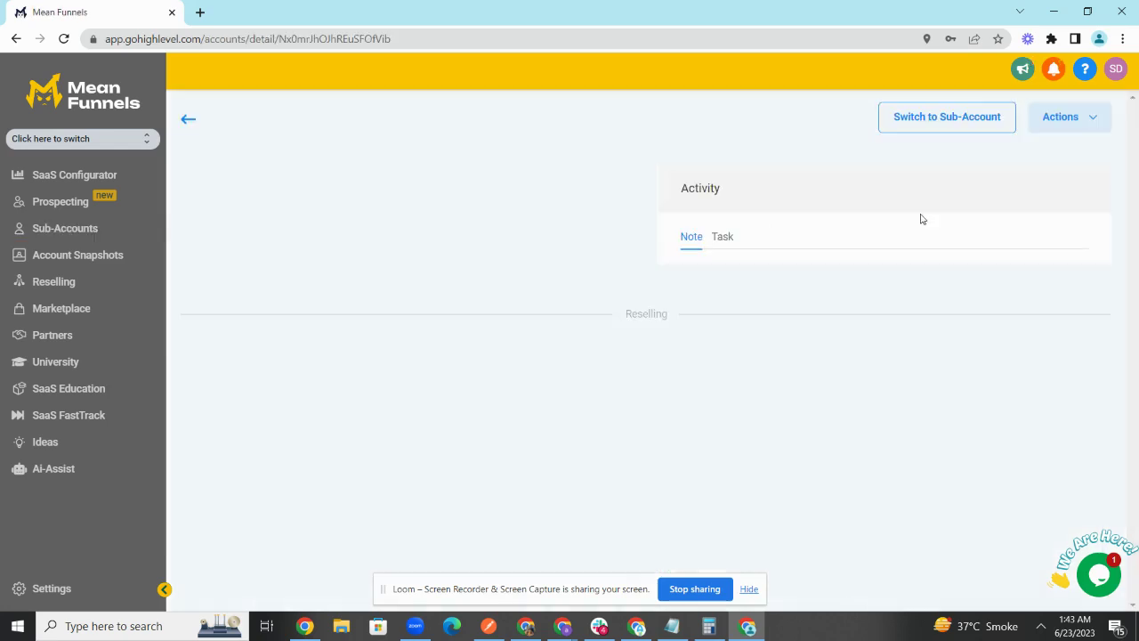
# Step: Open Load Snapshot from Actions, view the snapshot list, then close the dialog
pyautogui.click(1050, 117)
pyautogui.click(1046, 151)
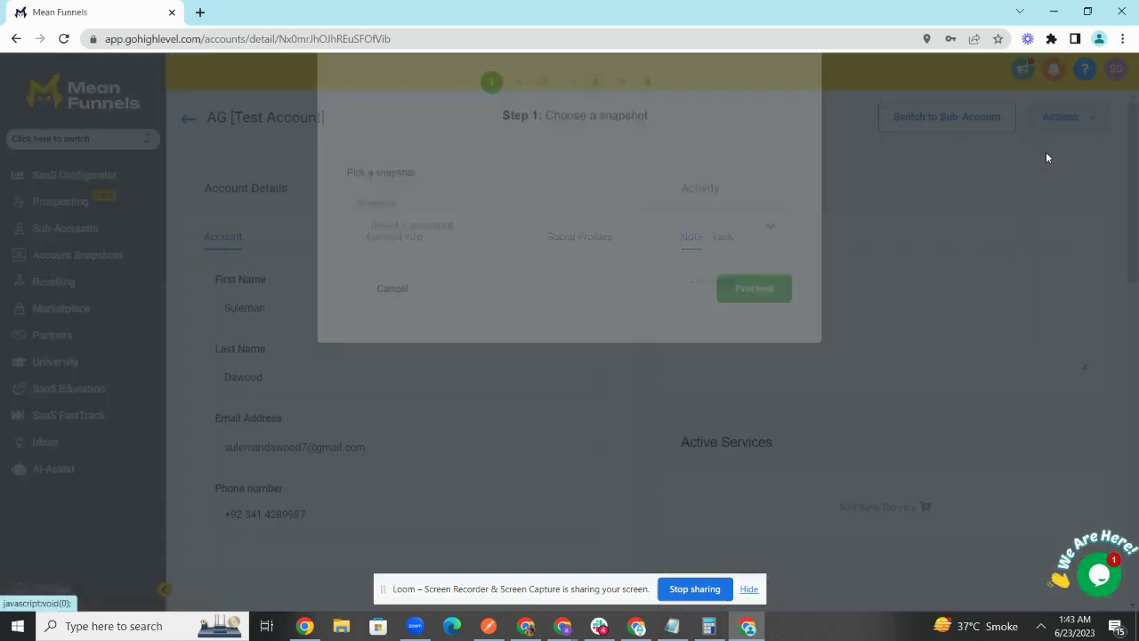
pyautogui.click(538, 294)
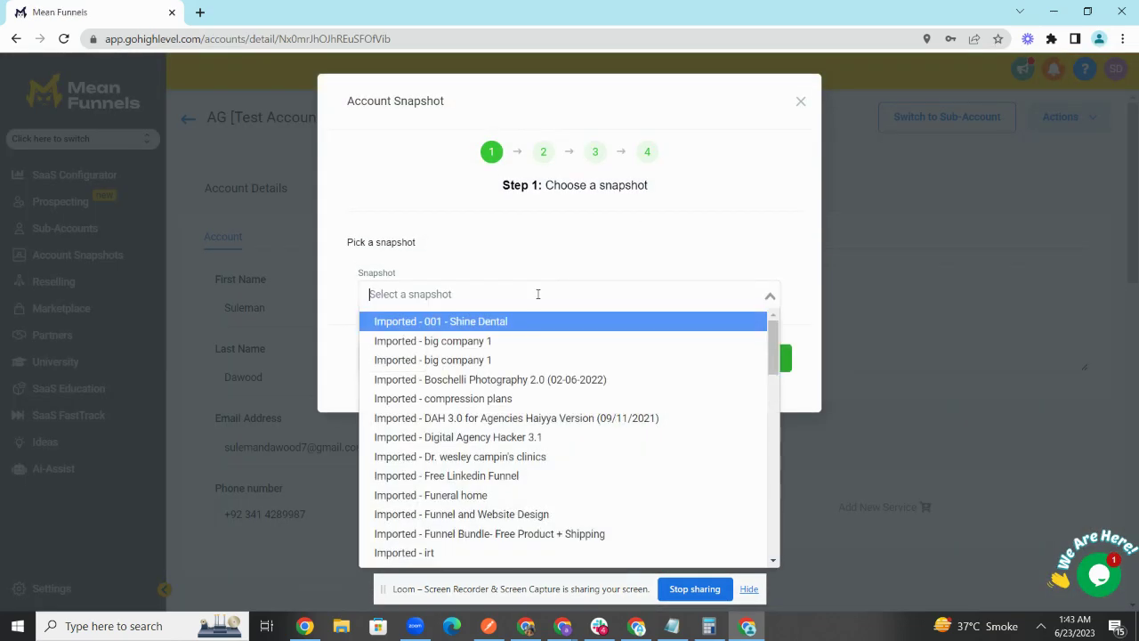
pyautogui.click(801, 100)
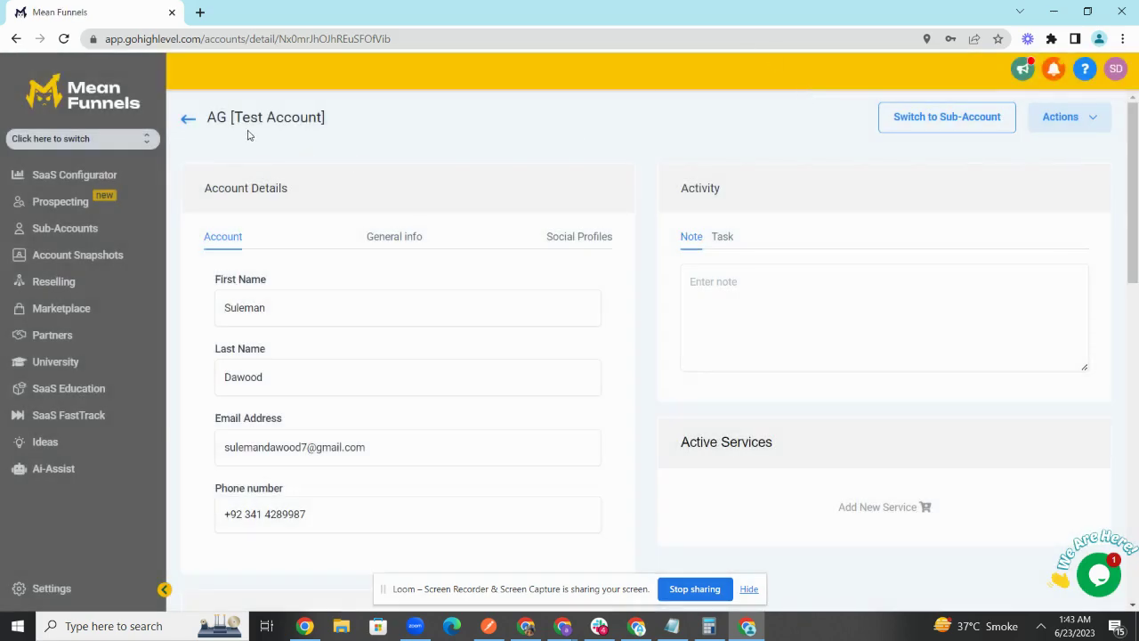
pyautogui.moveTo(203, 121); pyautogui.dragTo(331, 117)
pyautogui.click(320, 114)
# Step: Reopen Load Snapshot and filter the snapshot list by 'automat'
pyautogui.click(1101, 123)
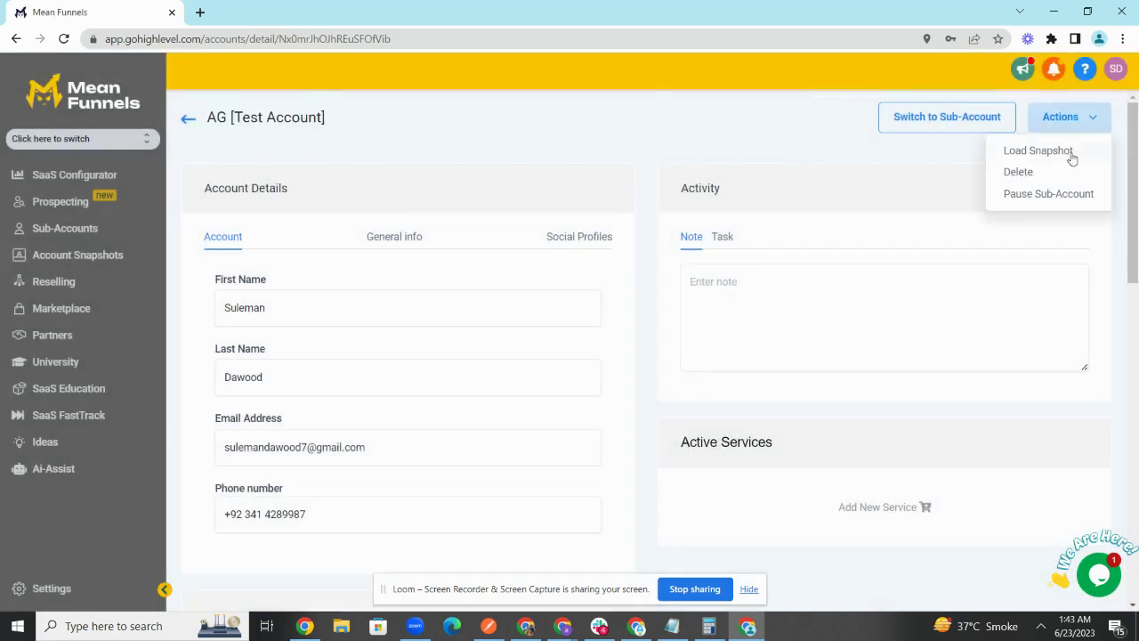
pyautogui.click(1068, 155)
pyautogui.click(678, 285)
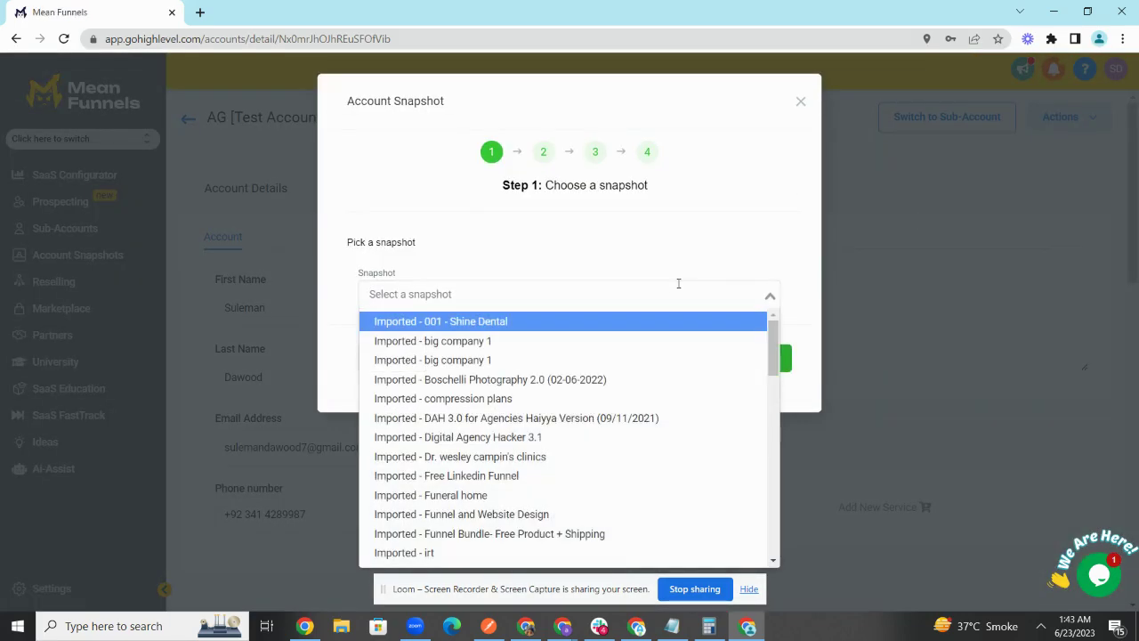
pyautogui.write('automt')
pyautogui.press('BackSpace')
pyautogui.press('BackSpace')
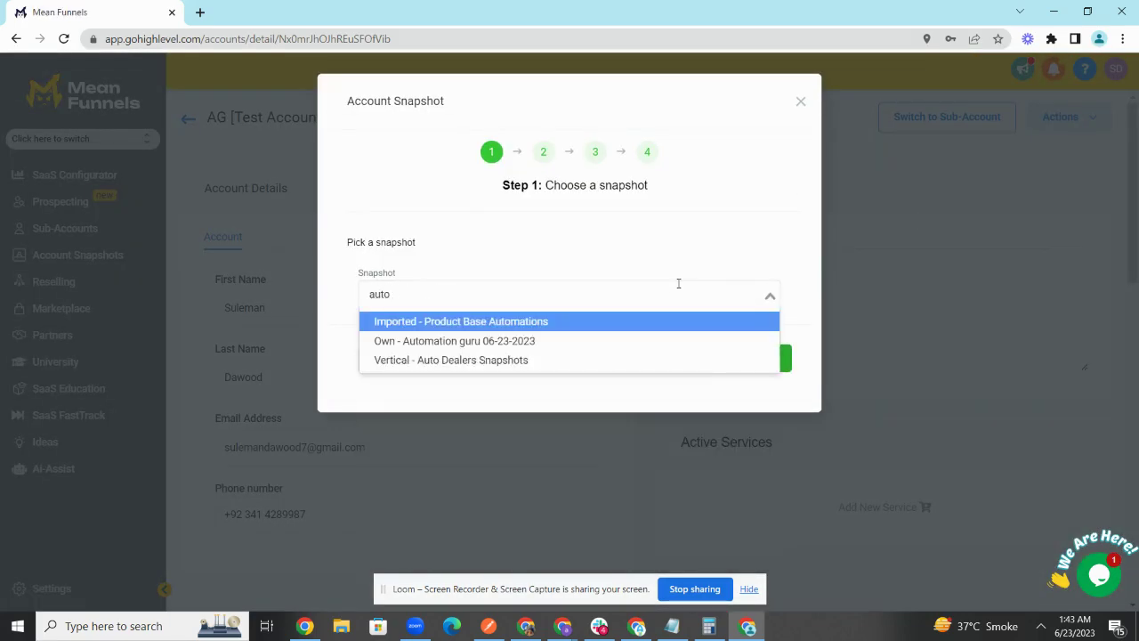
# Step: Select 'Own - Automation guru 06-23-2023' and proceed to asset selection
pyautogui.write('mat')
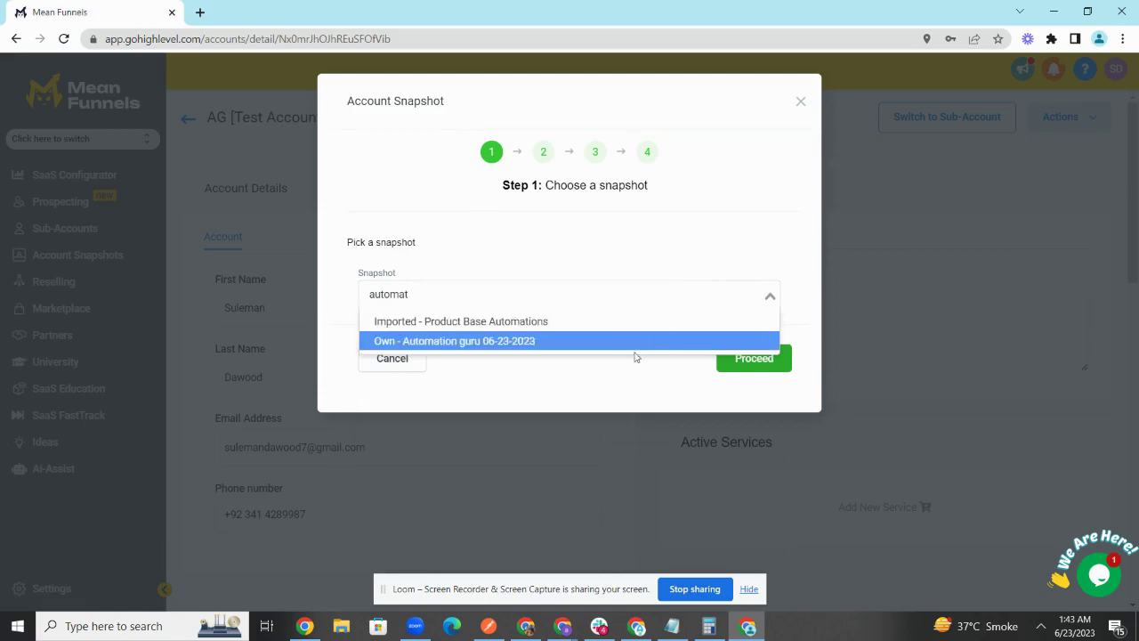
pyautogui.click(614, 343)
pyautogui.click(741, 358)
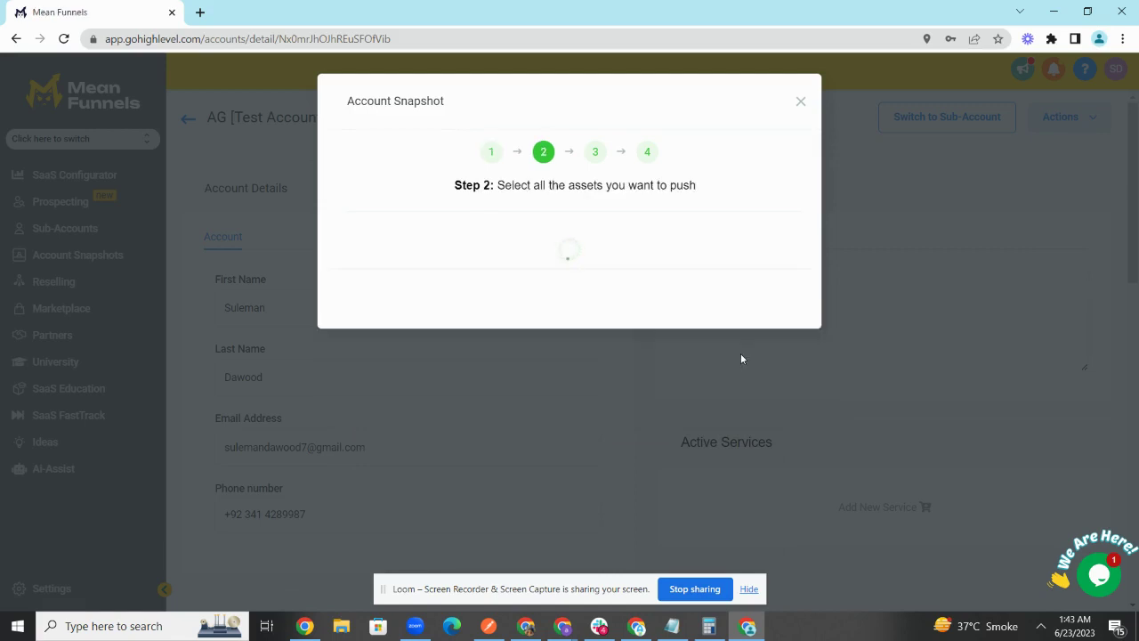
pyautogui.scroll(-4, 661, 340)
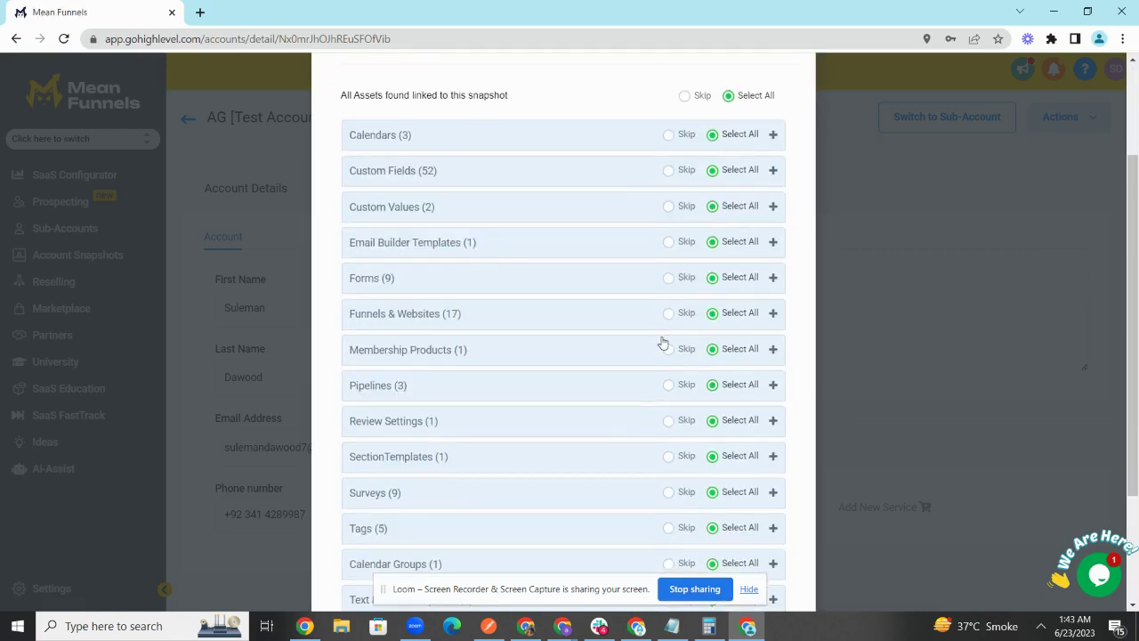
pyautogui.scroll(5, 661, 341)
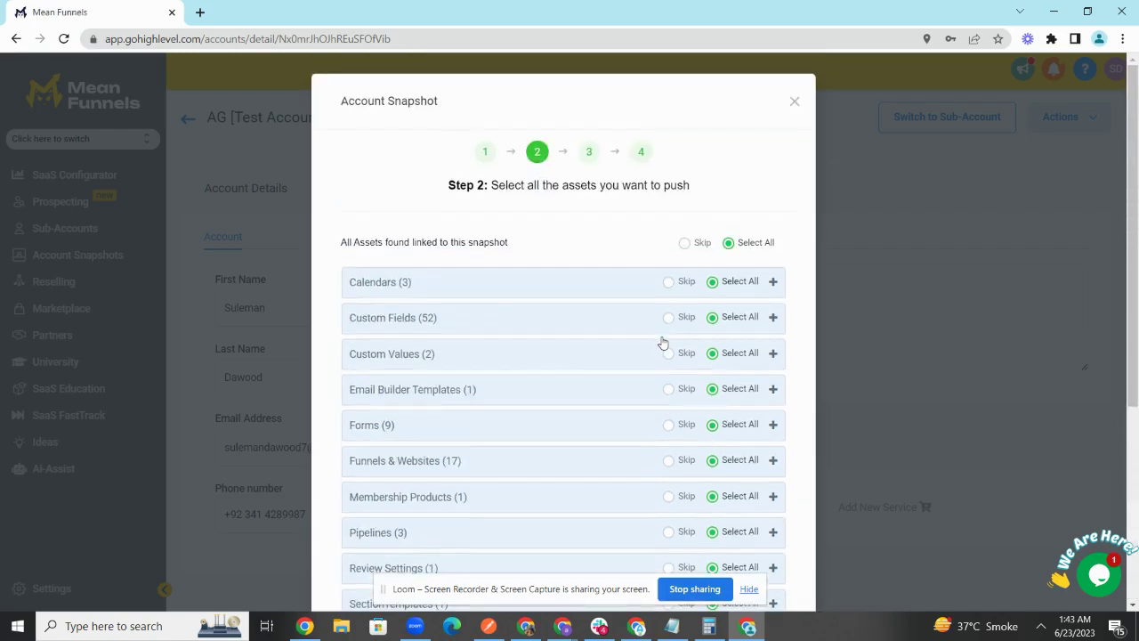
pyautogui.scroll(-3, 633, 260)
pyautogui.scroll(3, 633, 259)
# Step: Include all snapshot assets, including Form 4 and inlineform, and proceed to Step 3
pyautogui.click(685, 243)
pyautogui.scroll(-3, 631, 363)
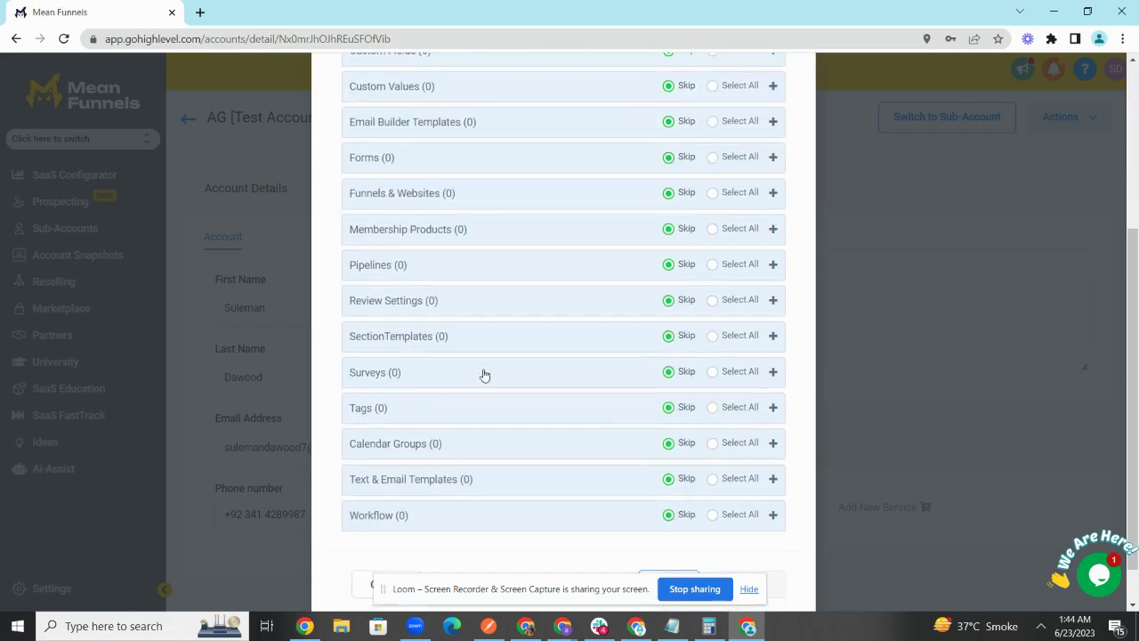
pyautogui.click(398, 167)
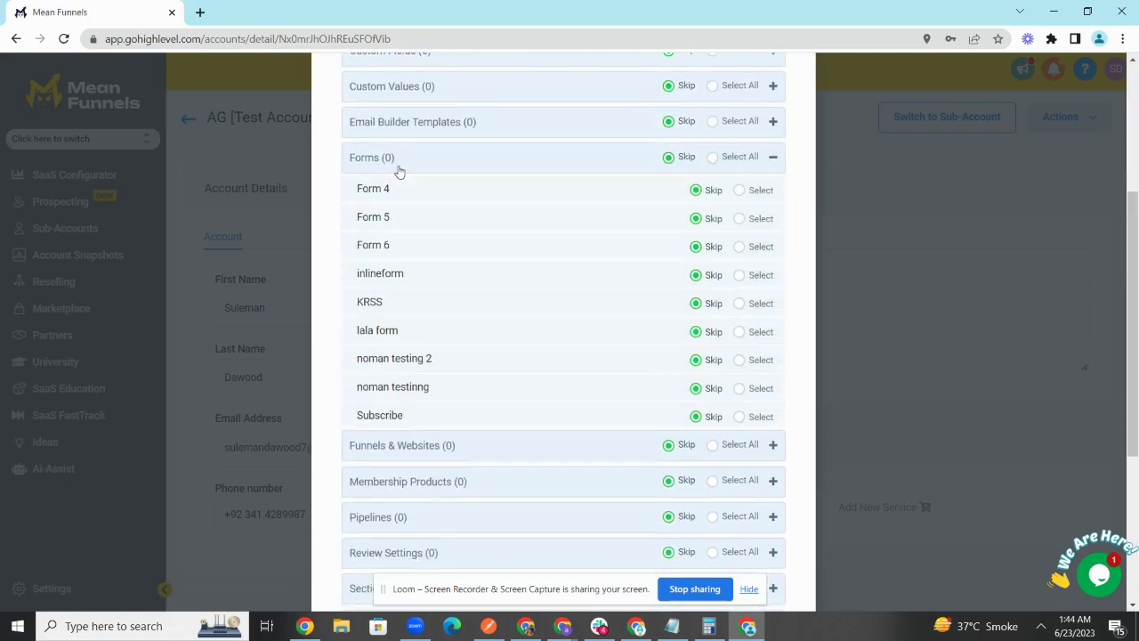
pyautogui.click(744, 193)
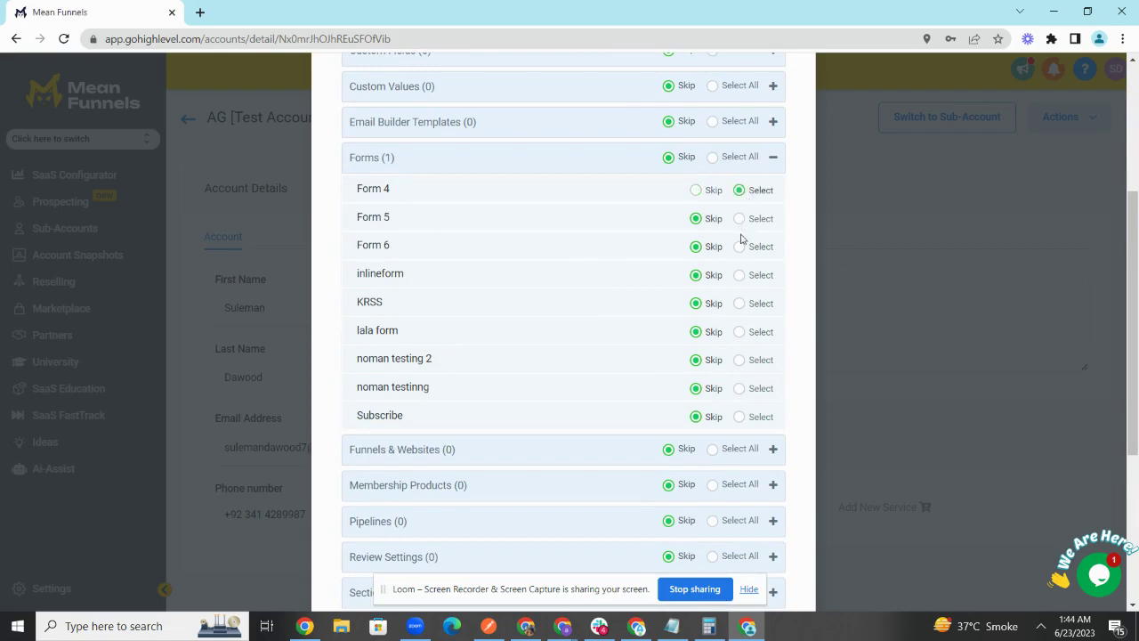
pyautogui.click(740, 275)
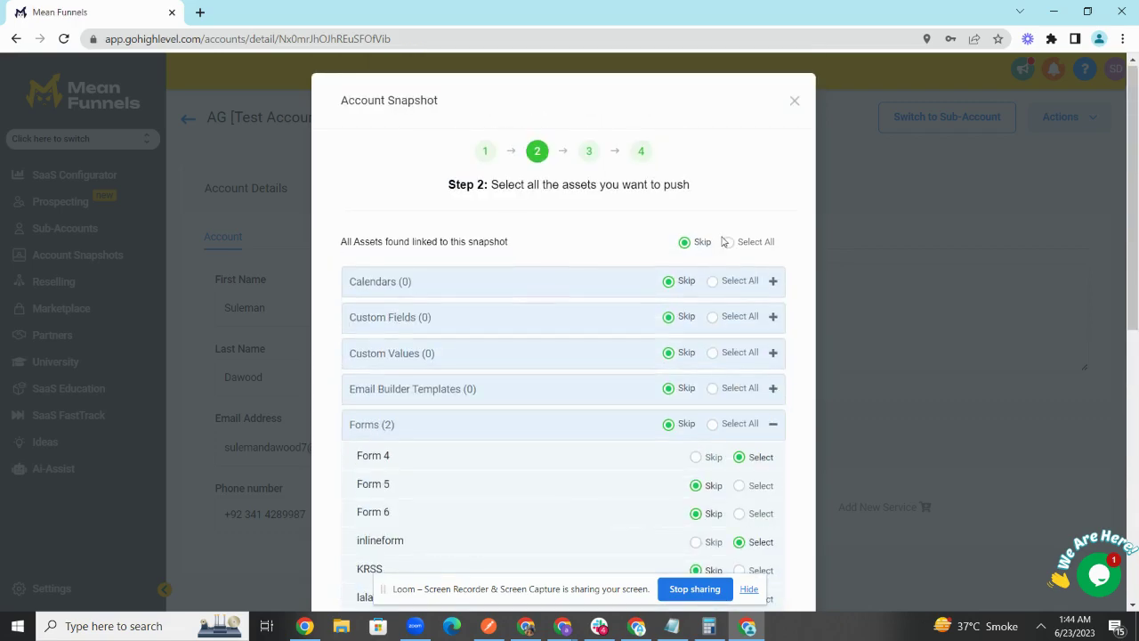
pyautogui.click(729, 244)
pyautogui.scroll(-10, 729, 249)
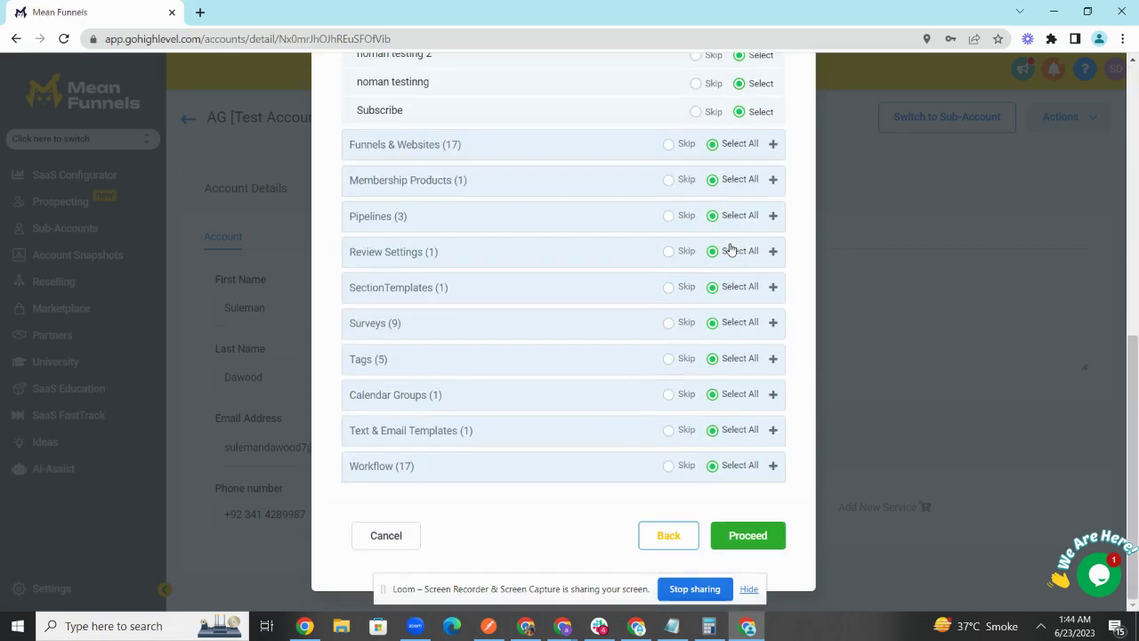
pyautogui.click(751, 539)
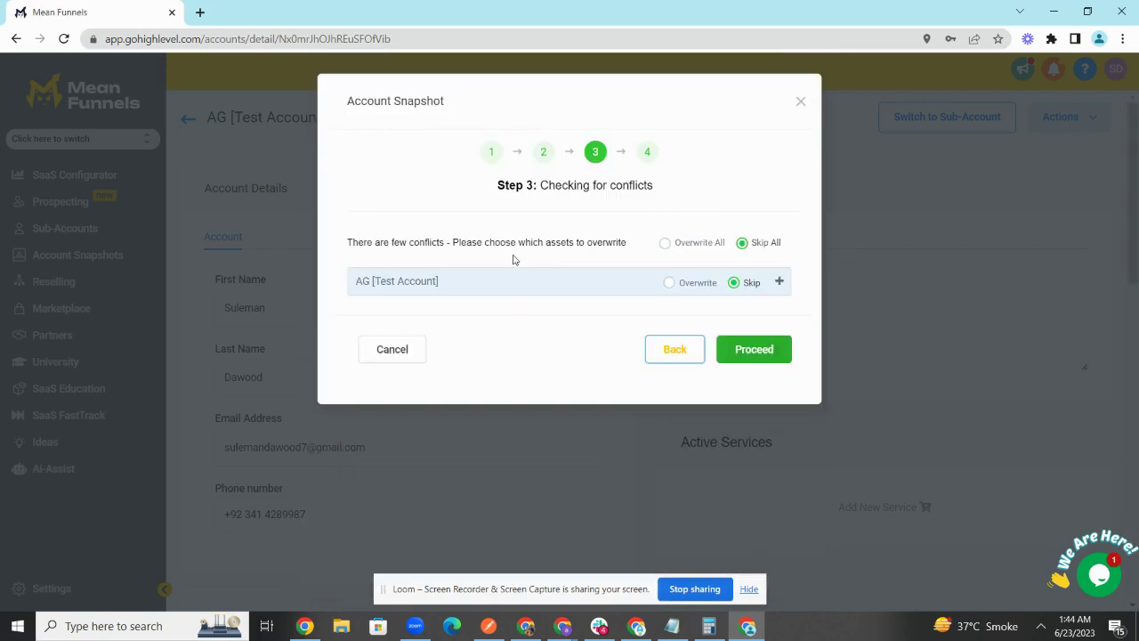
# Step: Inspect AG [Test Account]'s Review Settings conflict, then close the Account Snapshot dialog
pyautogui.click(505, 286)
pyautogui.click(507, 286)
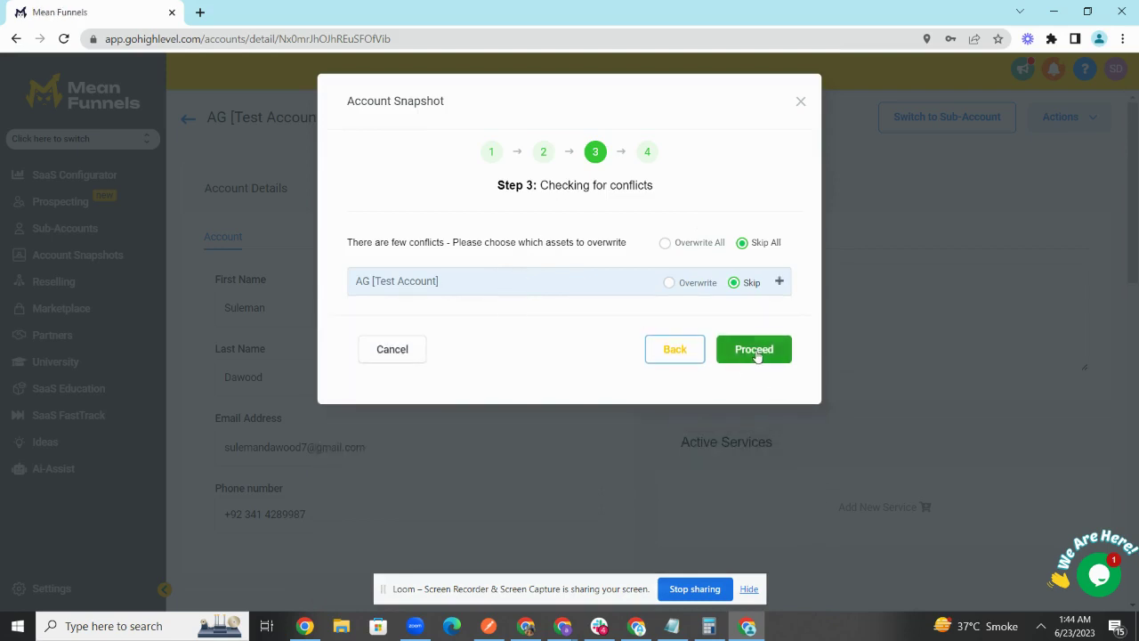
pyautogui.click(609, 286)
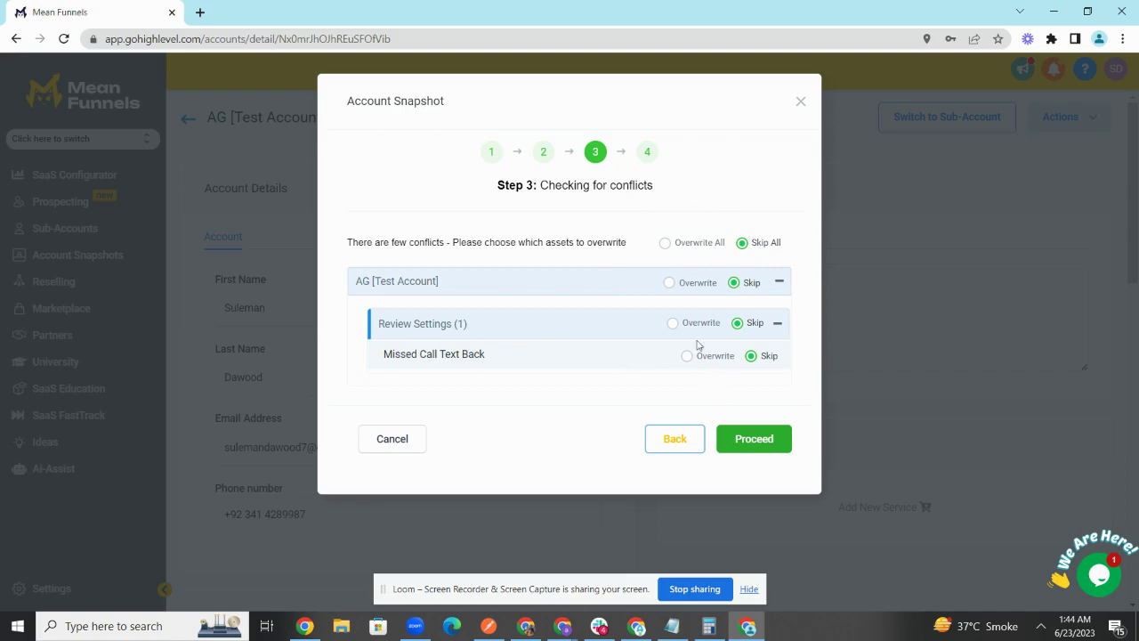
pyautogui.click(801, 103)
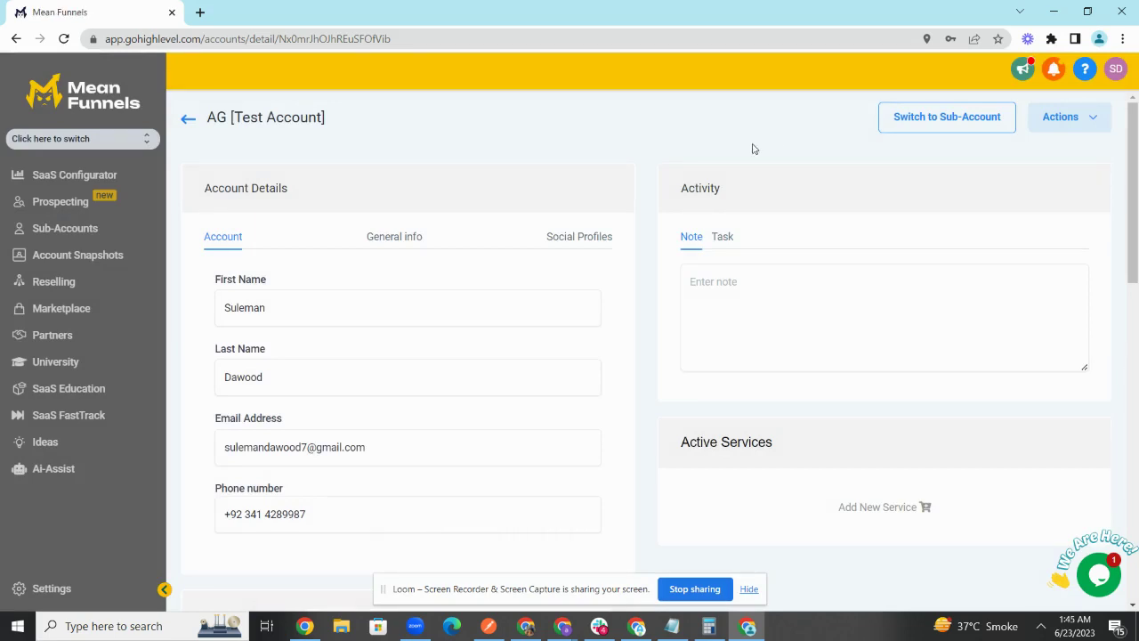
# Step: Switch into the Automation Guru sub-account using the account switcher
pyautogui.click(119, 142)
pyautogui.write('automati')
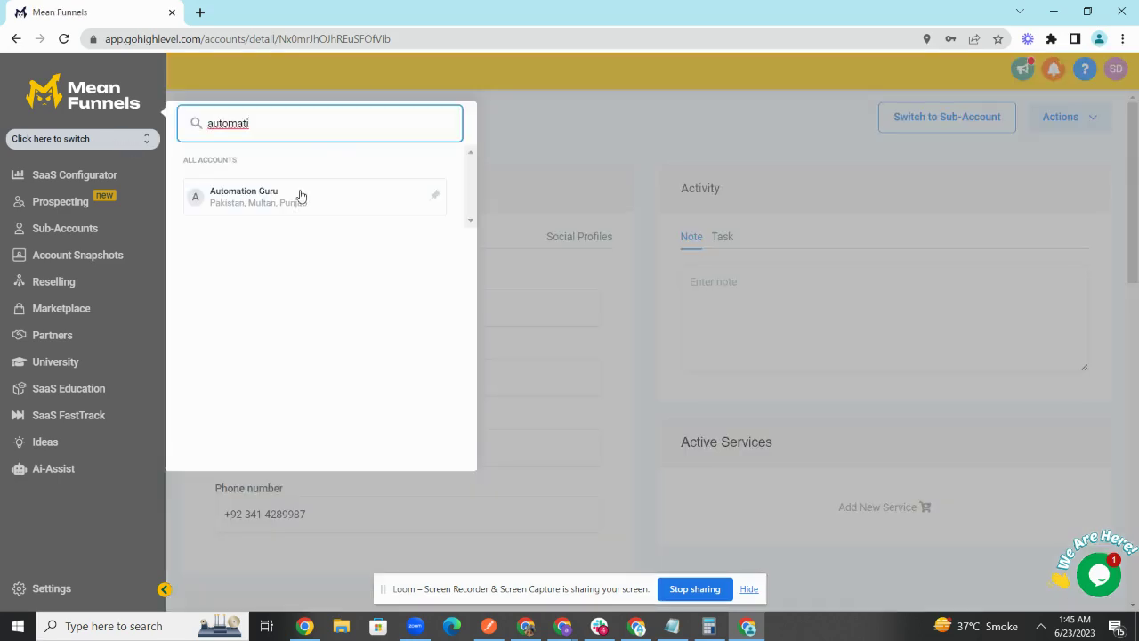
pyautogui.click(301, 196)
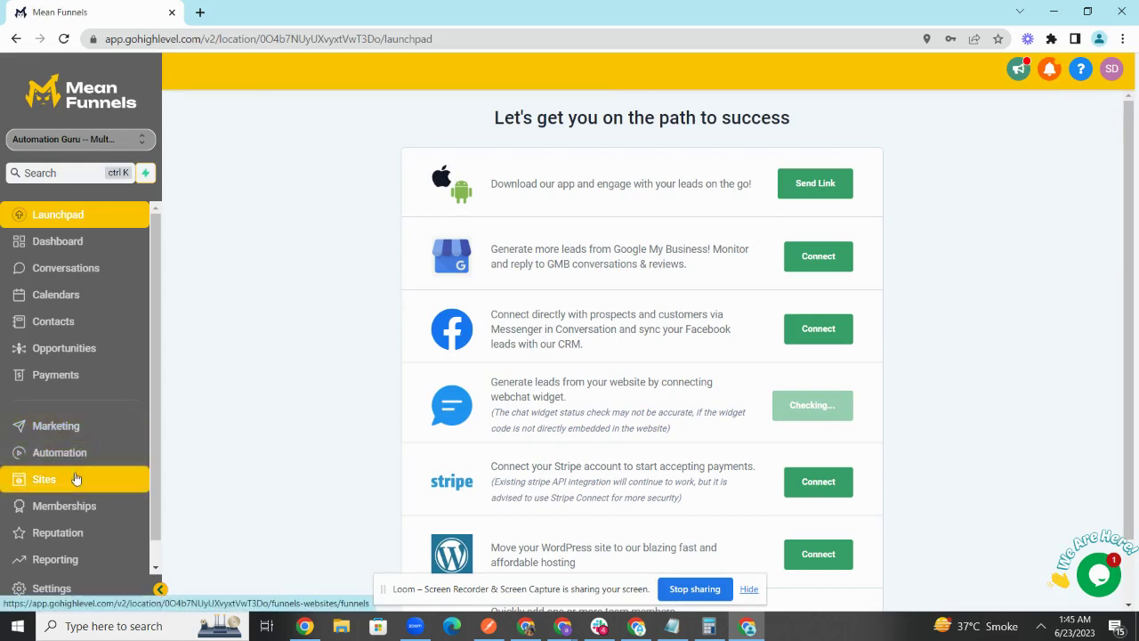
# Step: Open the noman testinng form for editing from Sites > Forms > Builder
pyautogui.click(75, 478)
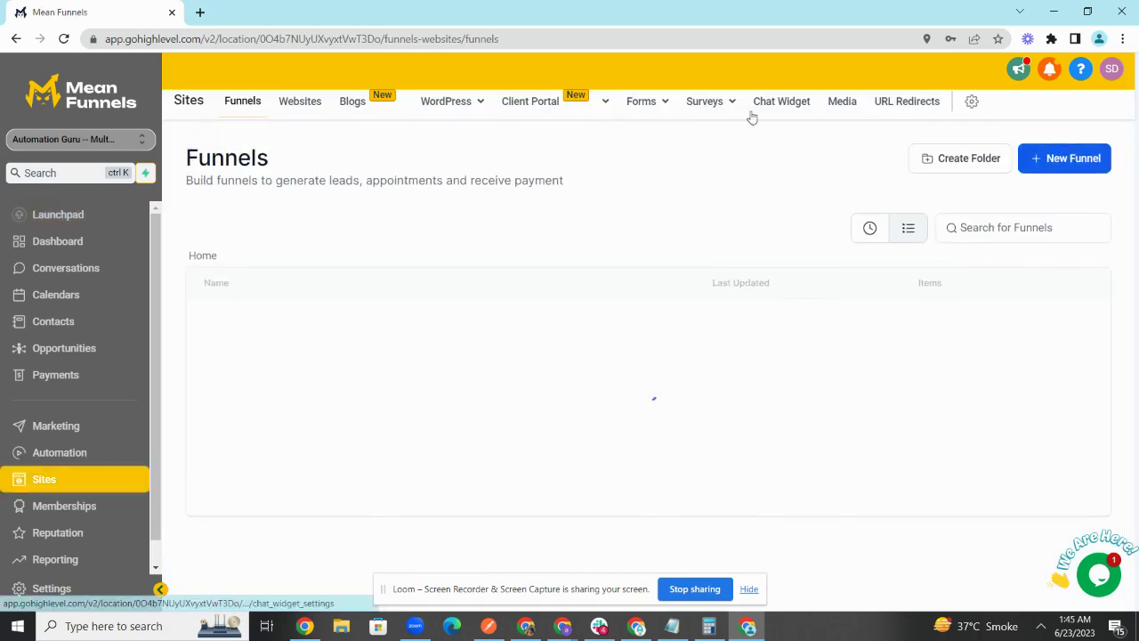
pyautogui.moveTo(656, 107)
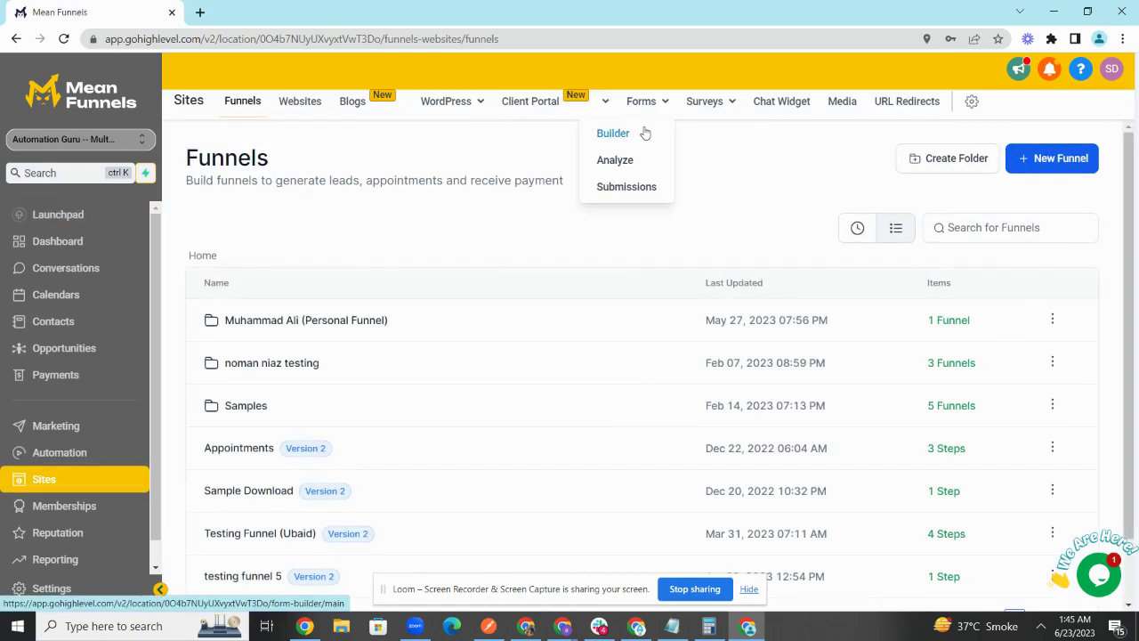
pyautogui.click(645, 132)
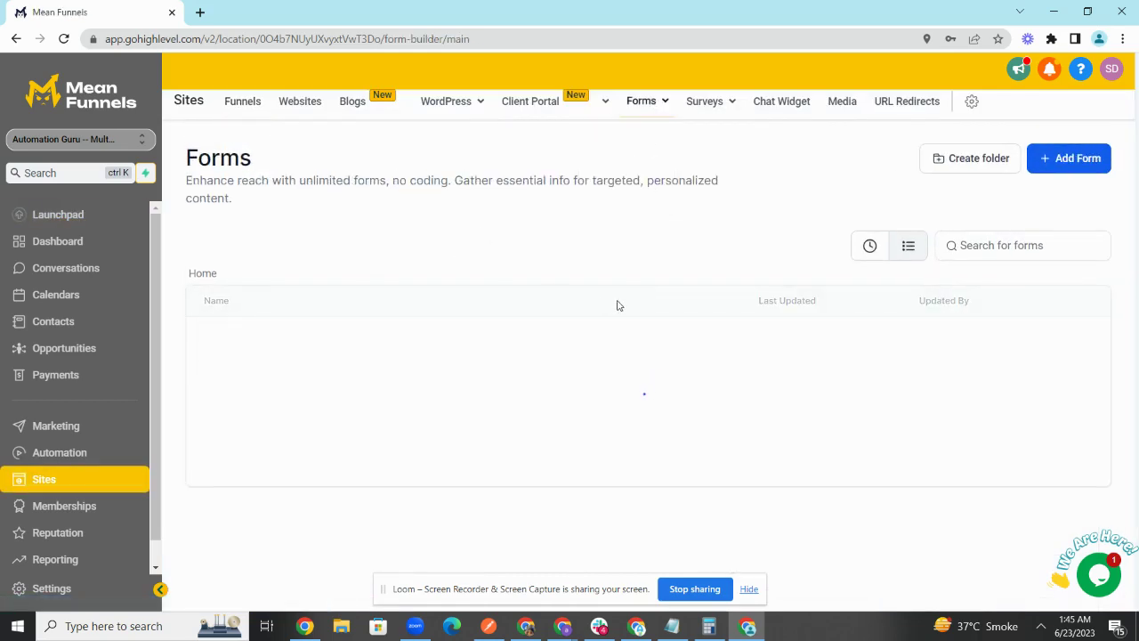
pyautogui.scroll(-2, 636, 320)
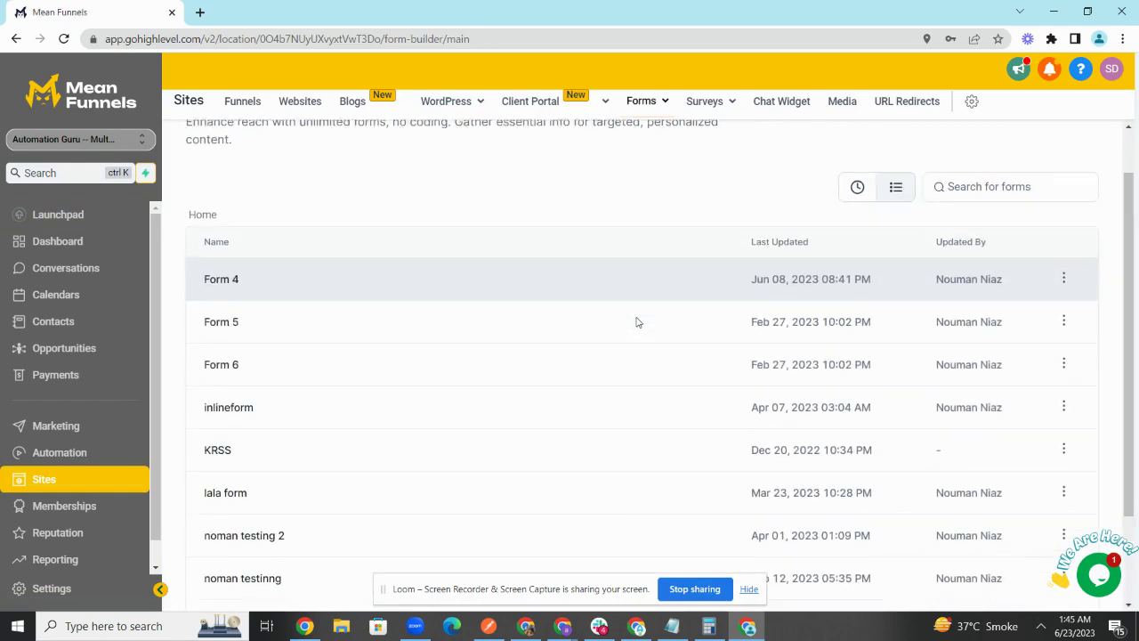
pyautogui.scroll(-2, 635, 321)
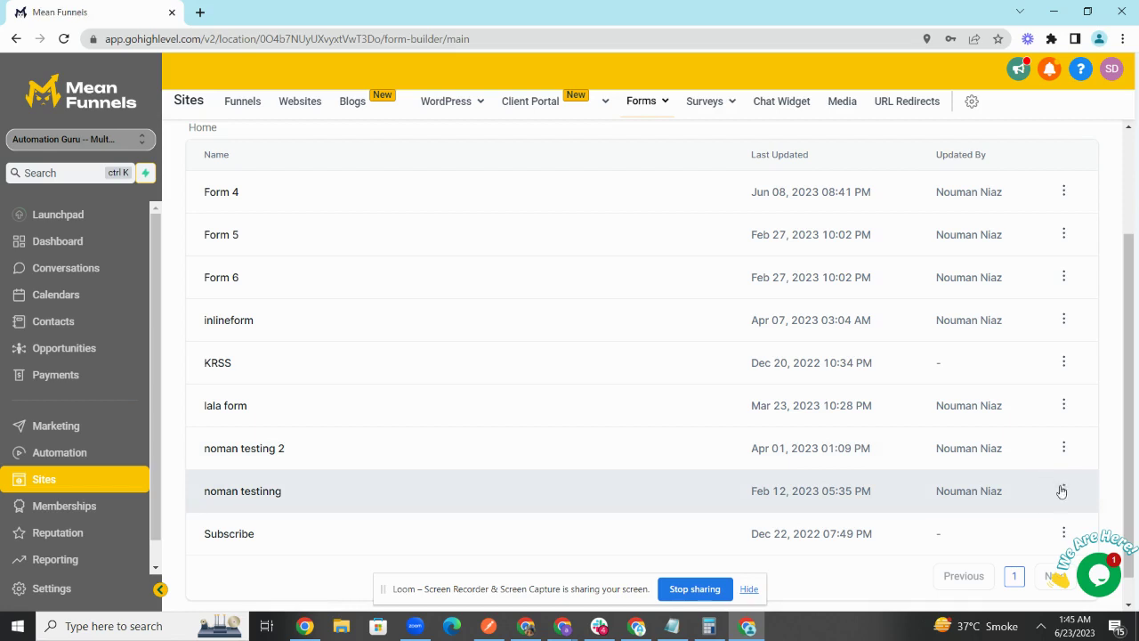
pyautogui.click(1063, 490)
pyautogui.click(1050, 365)
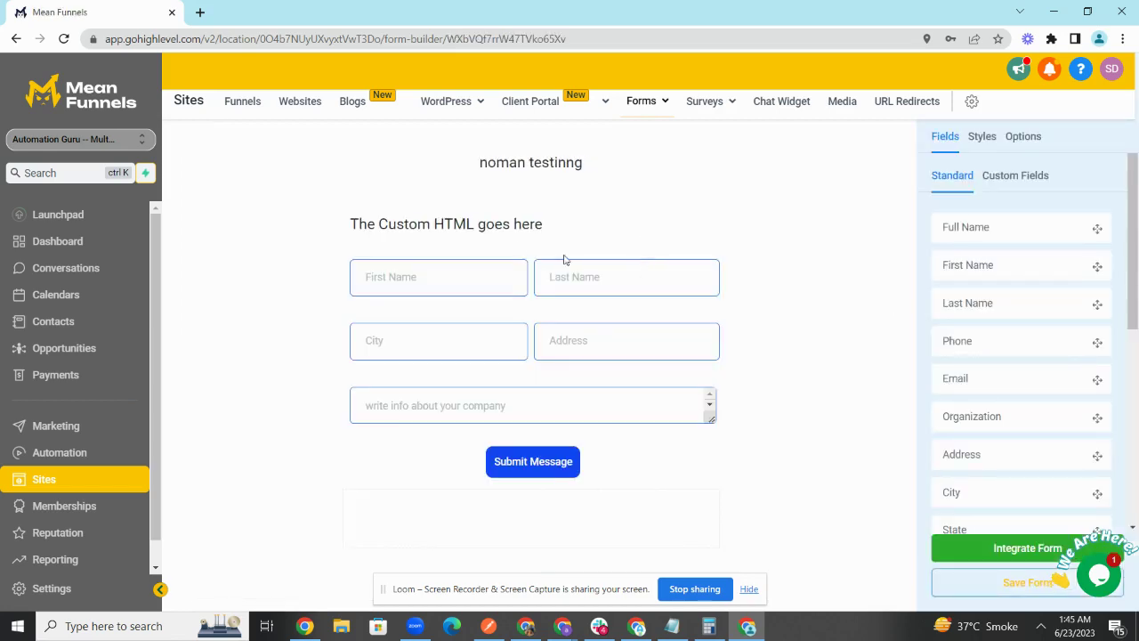
# Step: Delete the Address field from noman testinng and save the form past the script warning
pyautogui.click(539, 294)
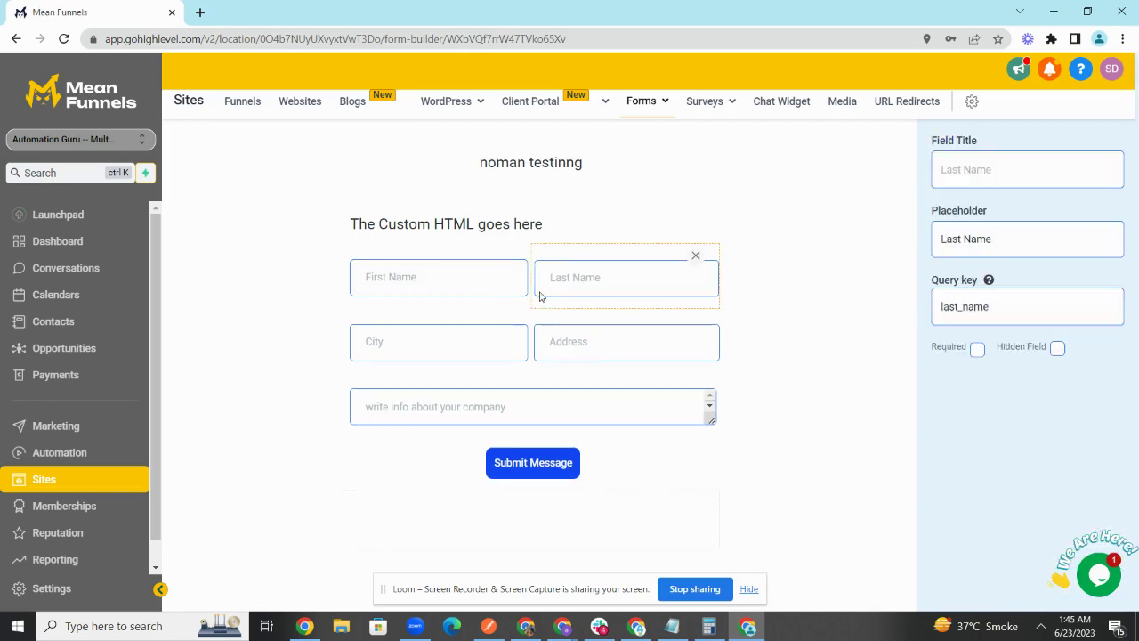
pyautogui.tripleClick(1034, 223)
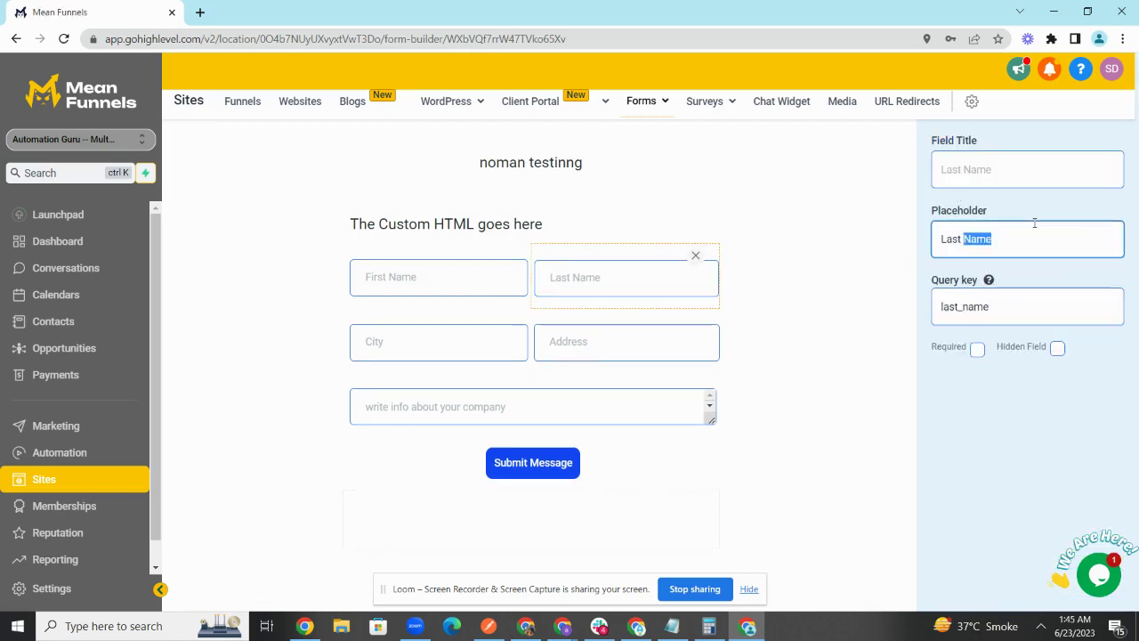
pyautogui.click(580, 340)
pyautogui.click(696, 321)
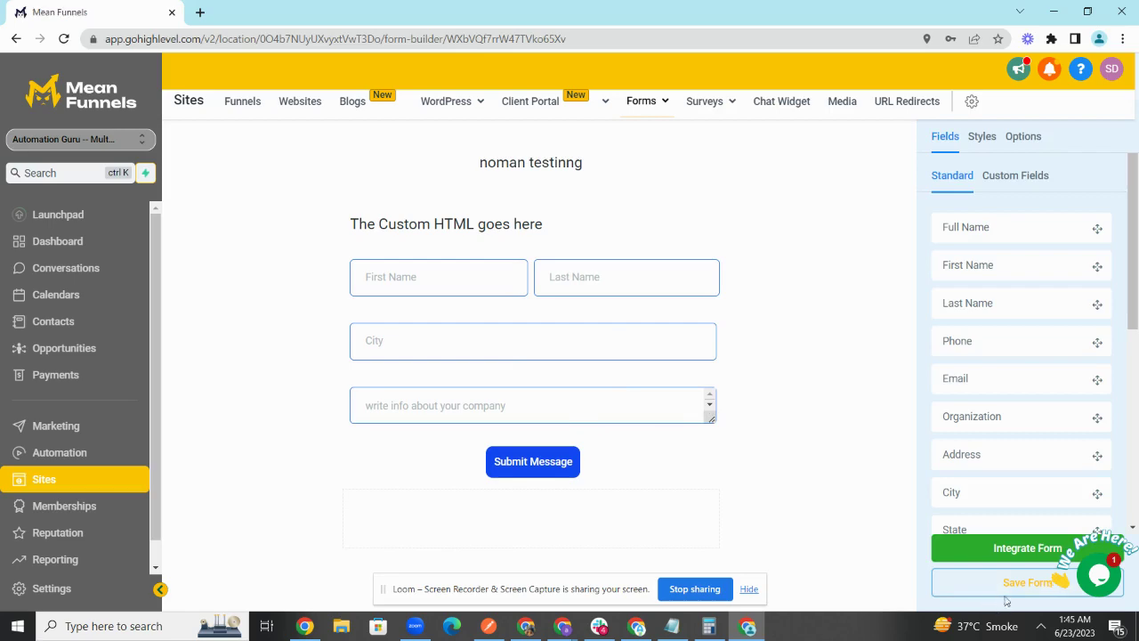
pyautogui.click(1004, 587)
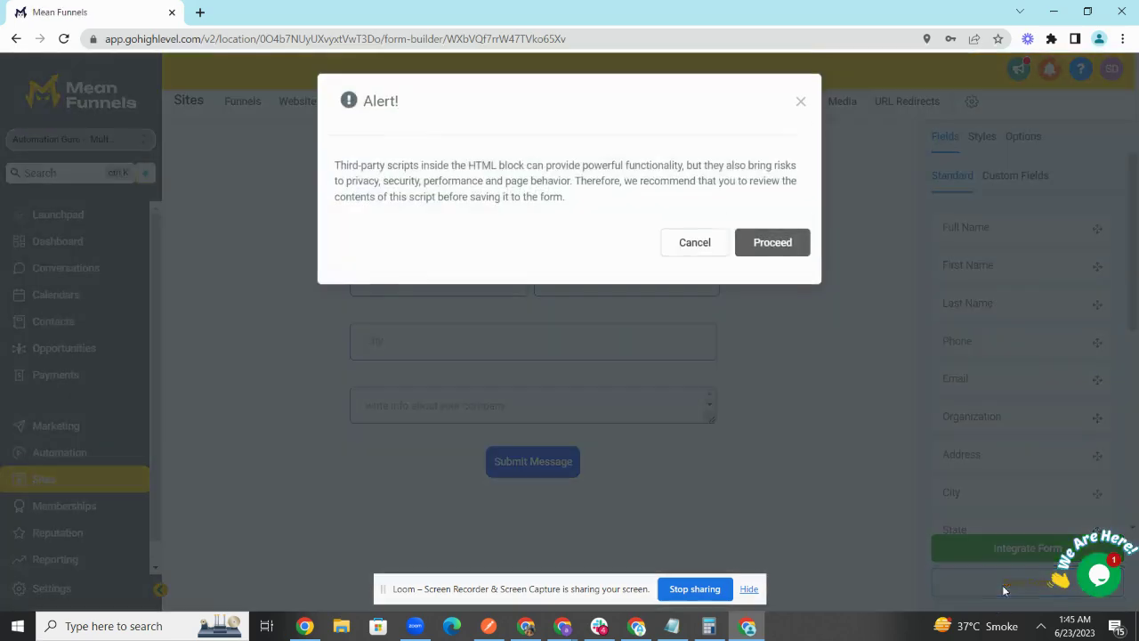
pyautogui.click(790, 241)
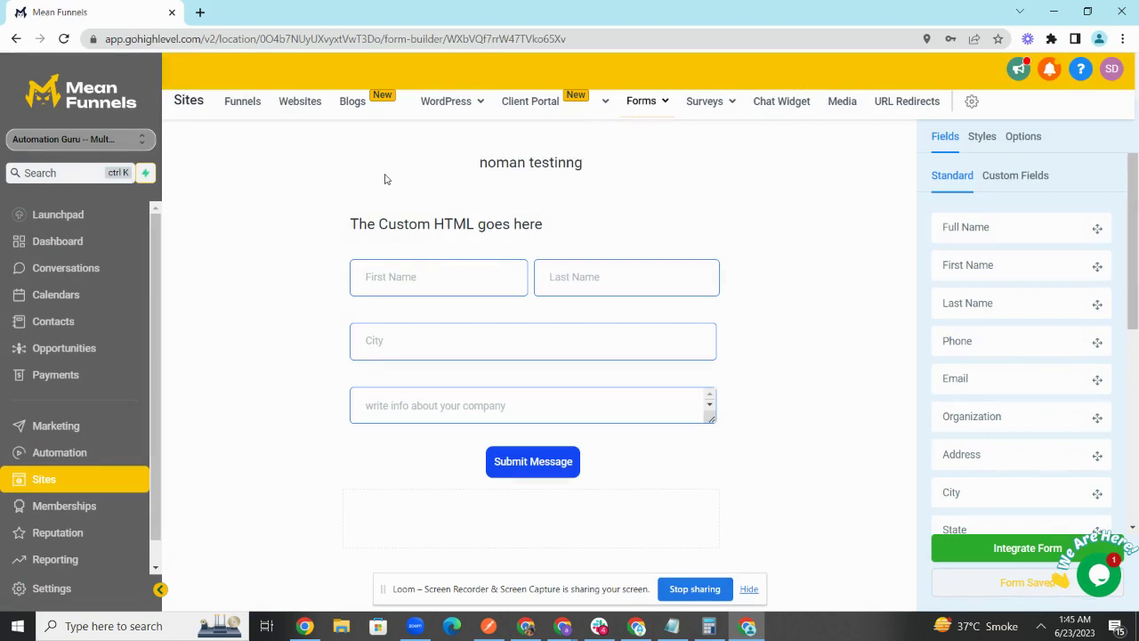
pyautogui.click(96, 140)
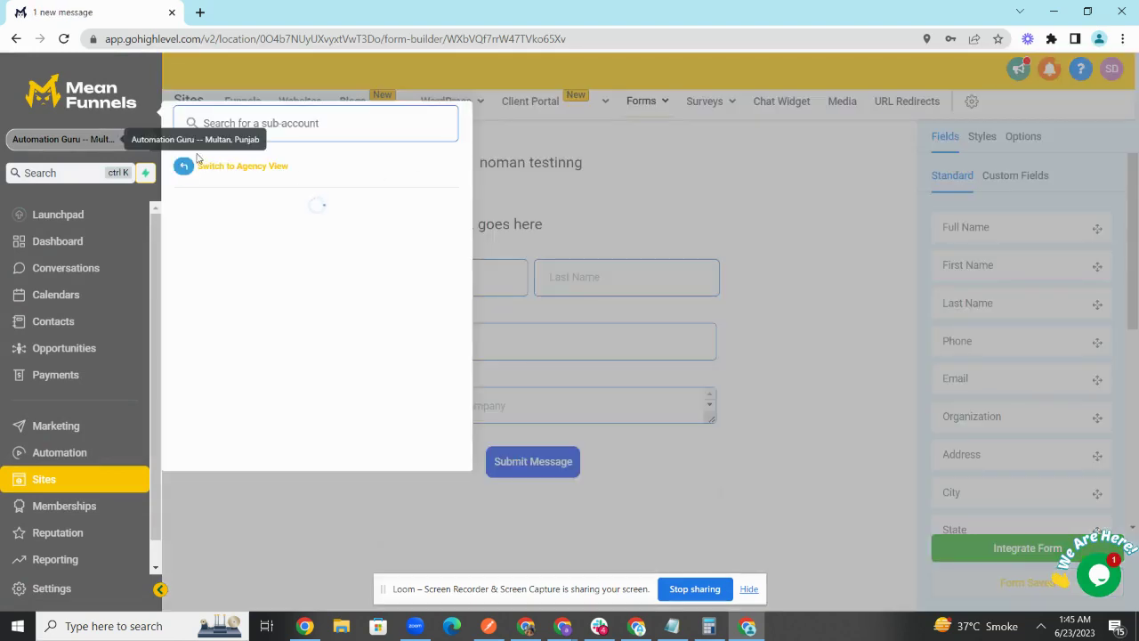
# Step: Return to Agency View and open the Snapshots list under agency Settings
pyautogui.click(281, 167)
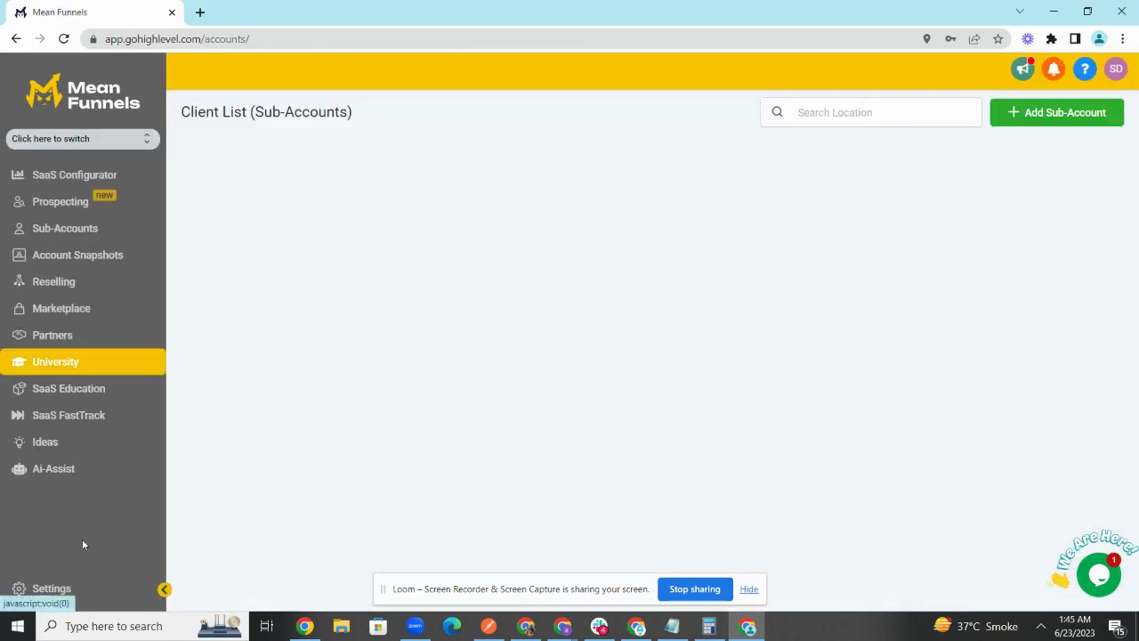
pyautogui.click(61, 588)
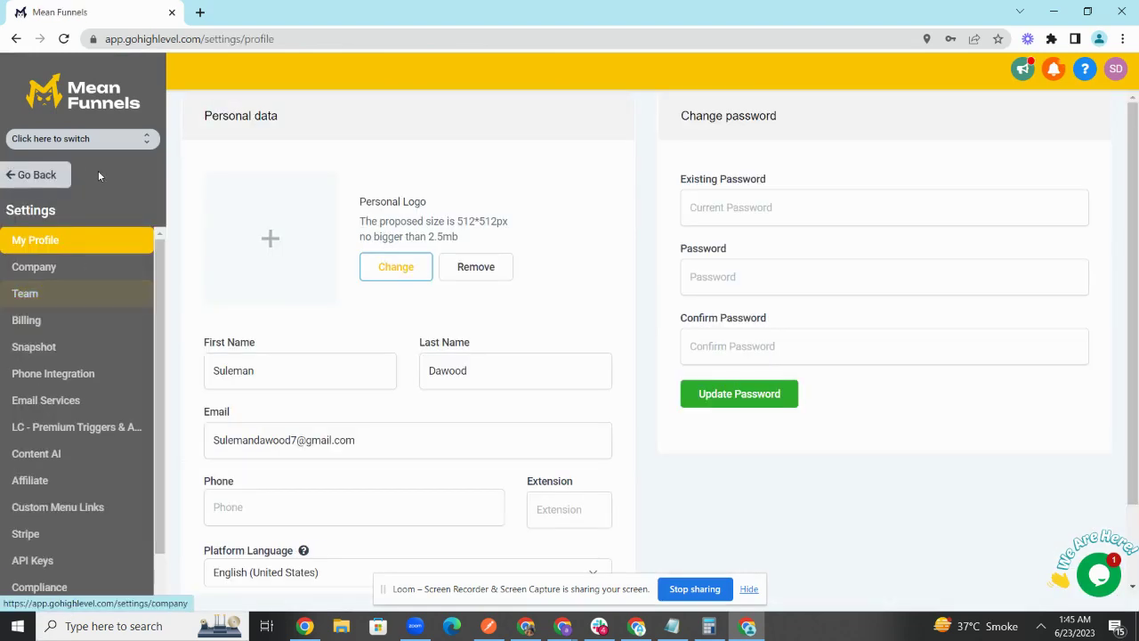
pyautogui.click(81, 347)
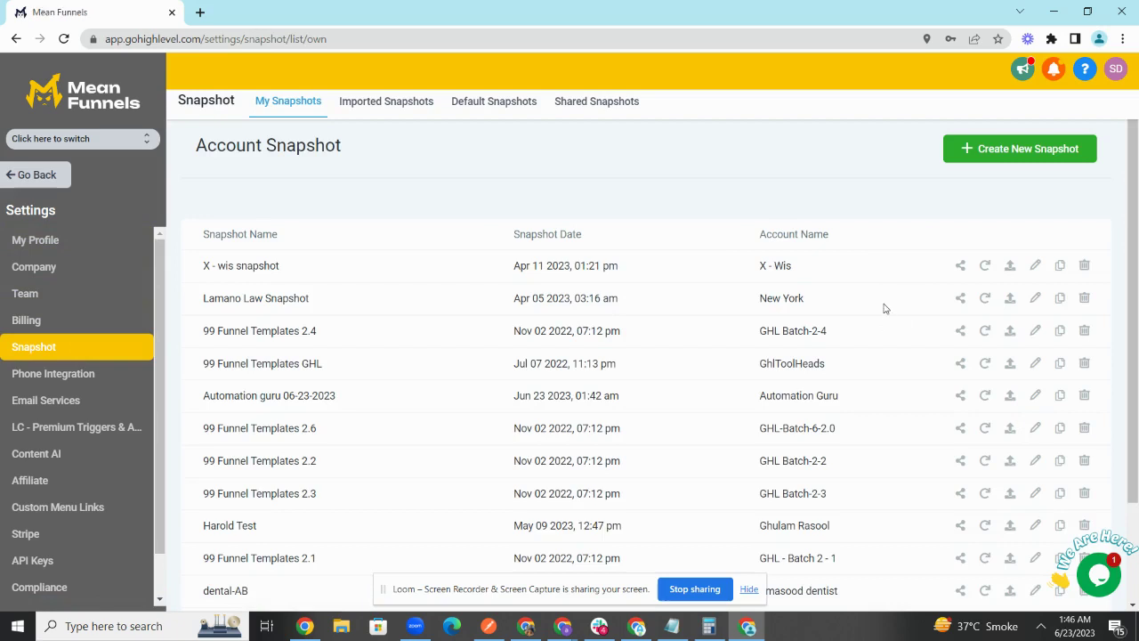
# Step: Find the Automation guru 06-23-2023 snapshot and refresh it, so its date updates to Jun 23 2023, 01:46 am
pyautogui.hotkey('ctrl', 'f')
pyautogui.write('automat')
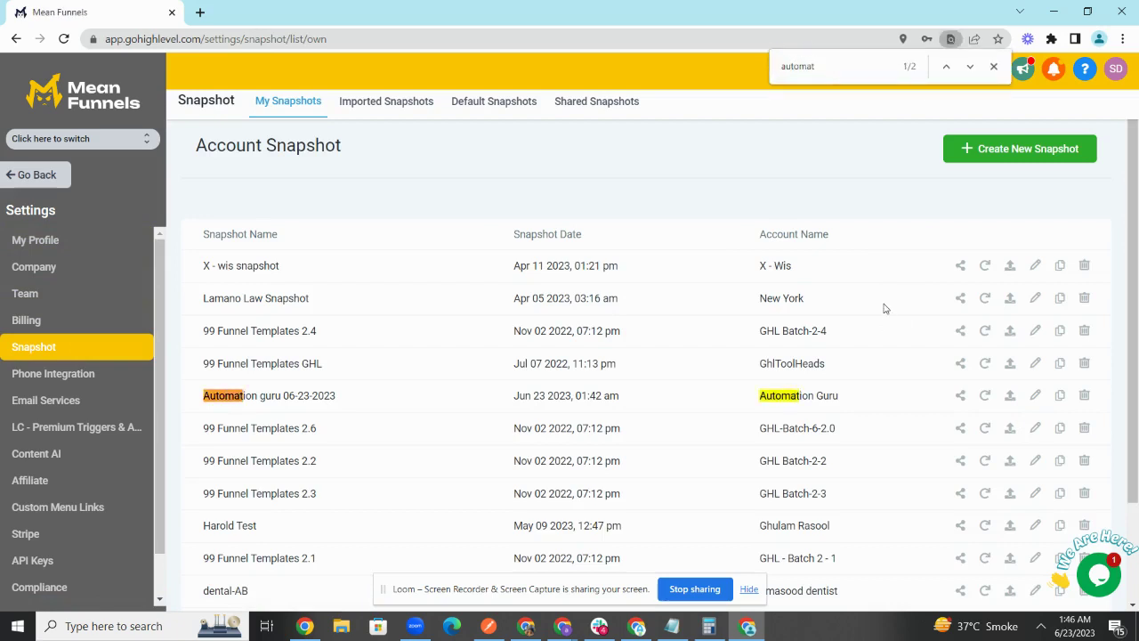
pyautogui.moveTo(761, 389); pyautogui.dragTo(845, 391)
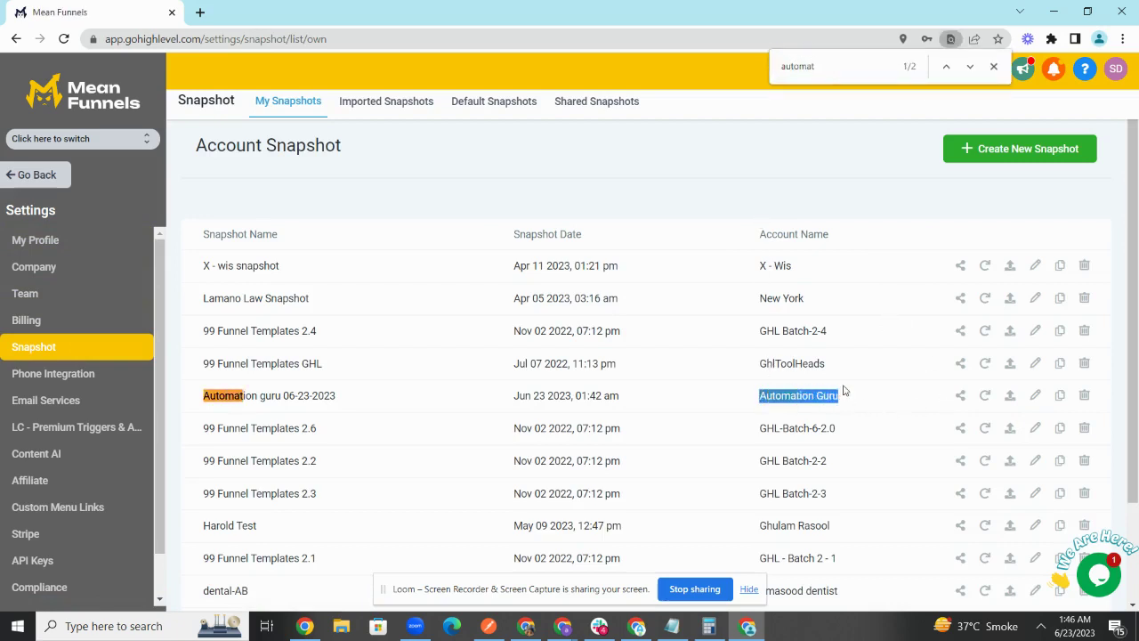
pyautogui.click(986, 397)
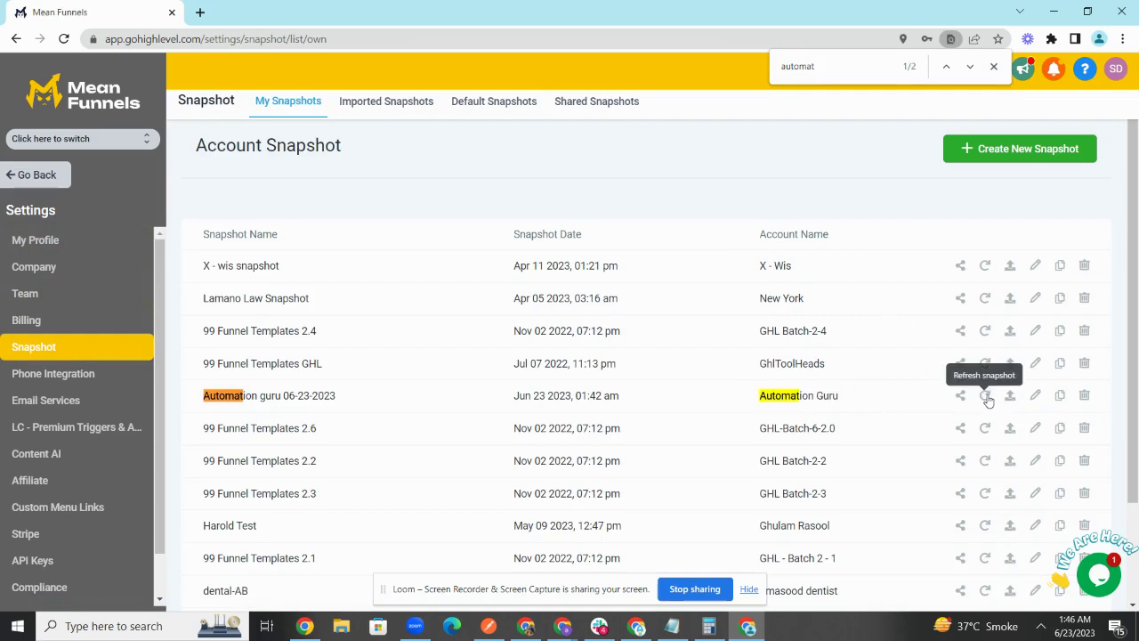
pyautogui.click(641, 125)
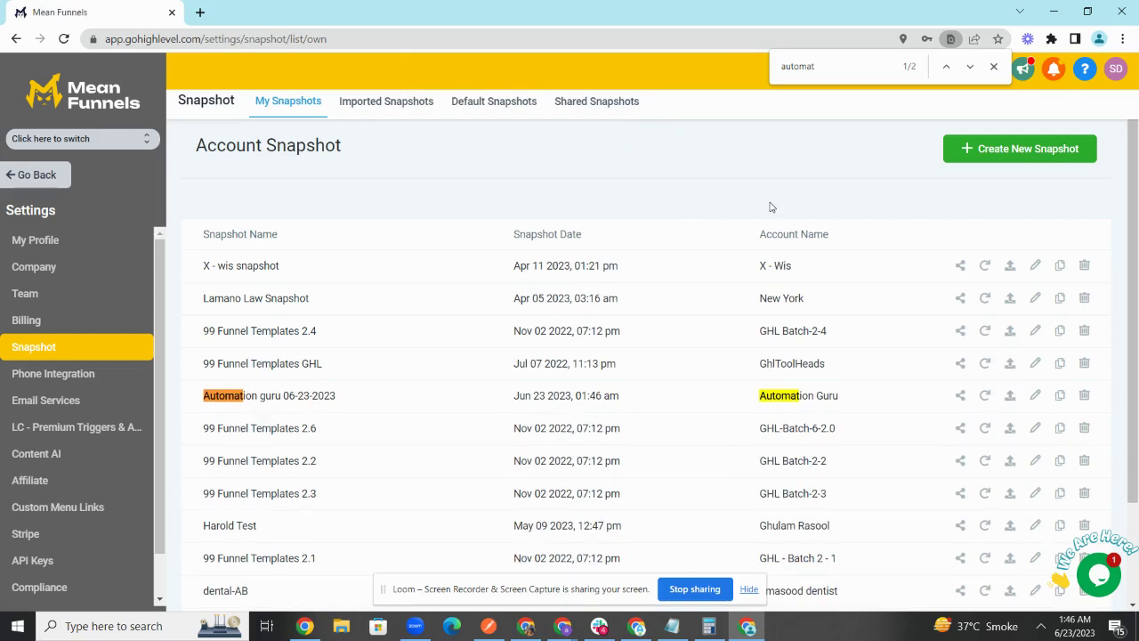
# Step: Check pushing the Automation guru snapshot update to linked accounts (0 linked locations found), then close the dialog without updating
pyautogui.click(993, 66)
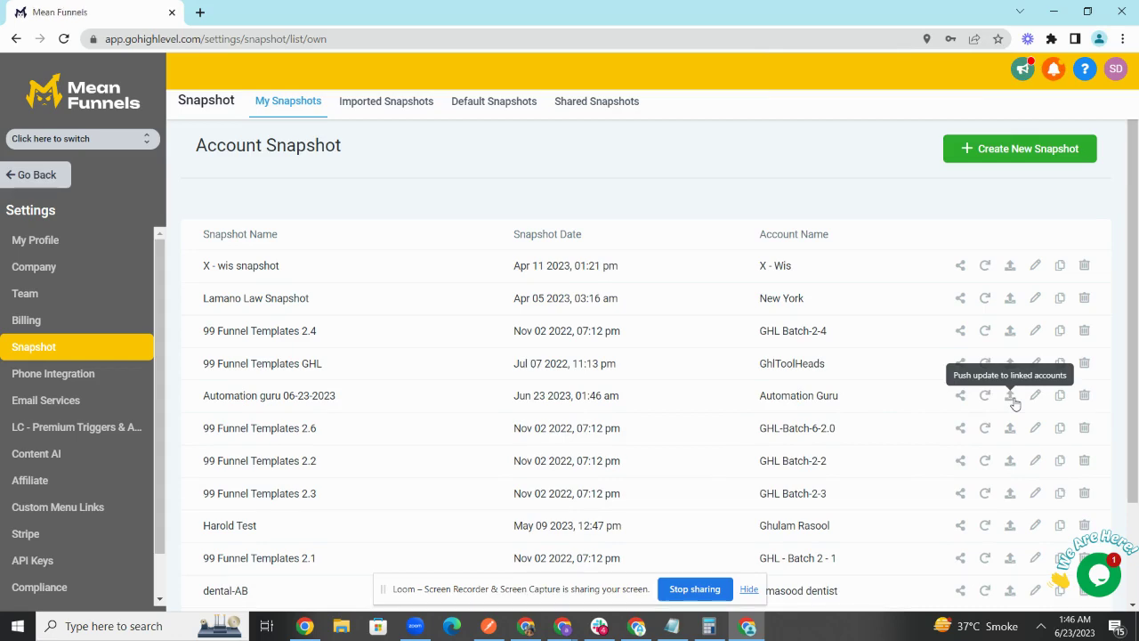
pyautogui.click(1012, 398)
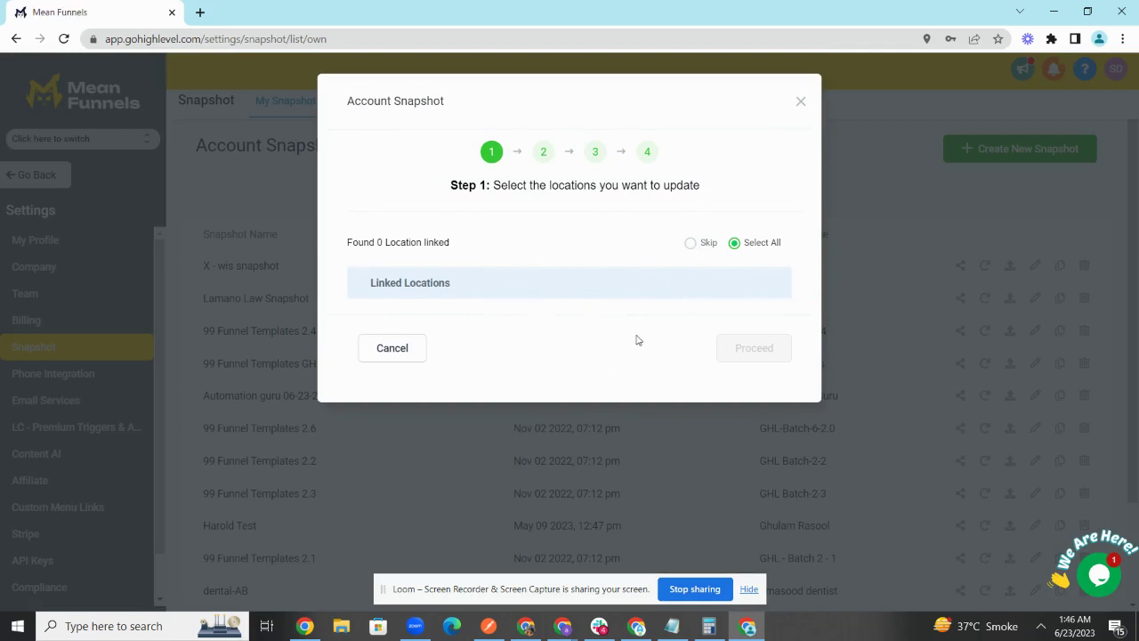
pyautogui.click(801, 101)
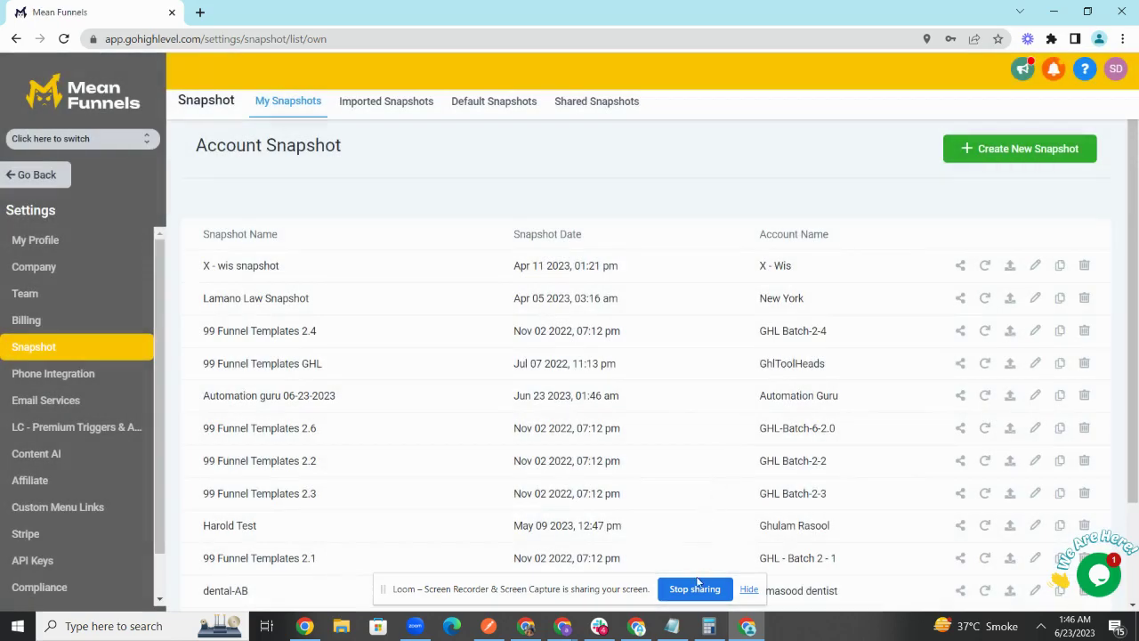